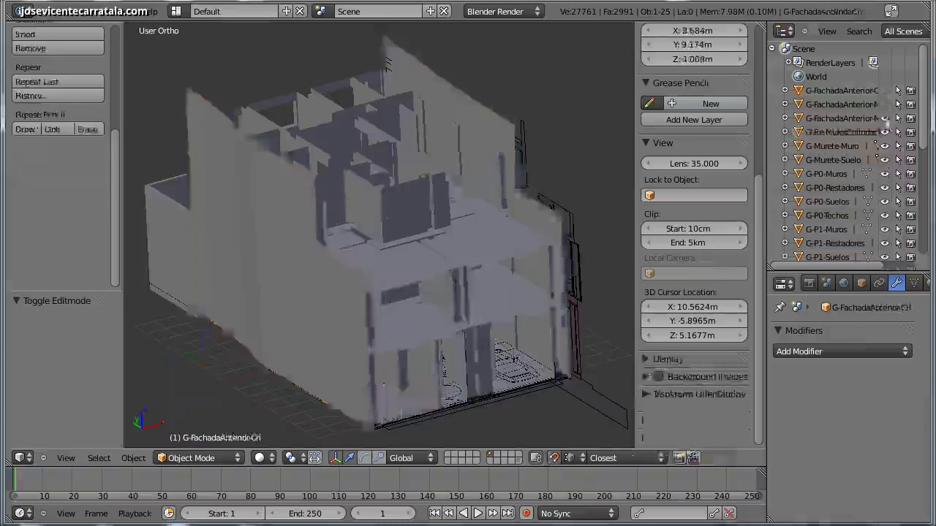
Hide the parapet and ground-floor model layers, the P-Planta0 plan and the longitudinal section
{"action": "left_click_drag", "start_coordinate": [885, 146], "coordinate": [885, 229]}
{"action": "scroll", "coordinate": [886, 252], "scroll_direction": "down", "scroll_amount": 5}
{"action": "left_click_drag", "start_coordinate": [885, 132], "coordinate": [887, 179]}
{"action": "scroll", "coordinate": [886, 201], "scroll_direction": "down", "scroll_amount": 5}
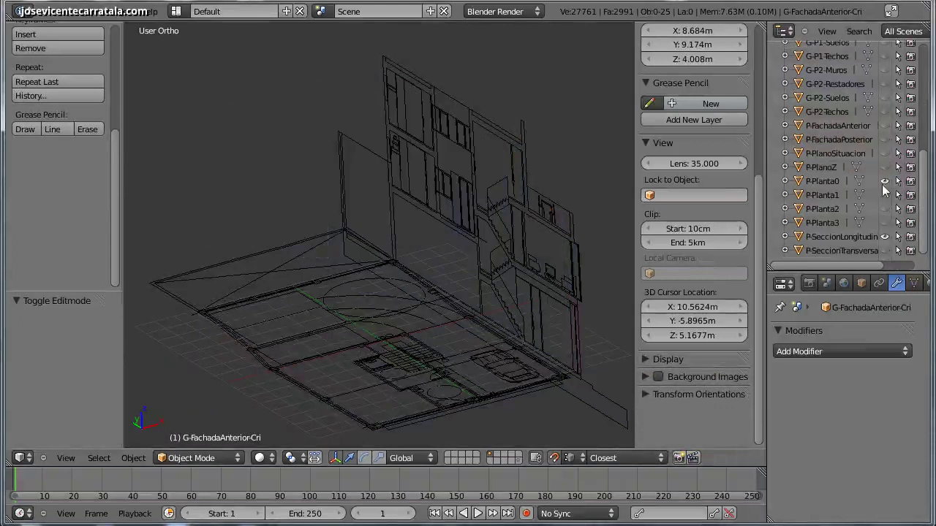
{"action": "left_click", "coordinate": [885, 180]}
{"action": "left_click", "coordinate": [885, 236]}
Show the P-Planta3 plan and view it from directly above in Top Ortho
{"action": "left_click", "coordinate": [885, 222]}
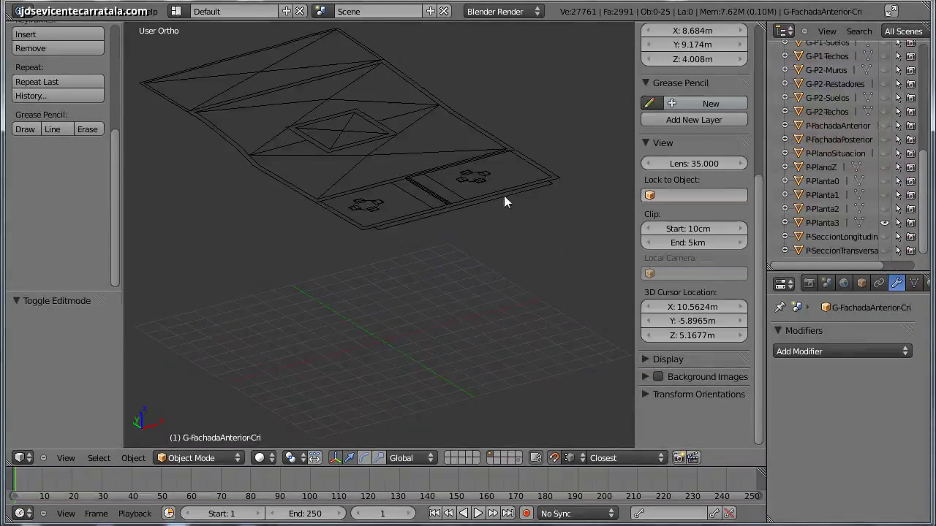
{"action": "scroll", "coordinate": [471, 190], "scroll_direction": "up", "scroll_amount": 1}
{"action": "mouse_move", "coordinate": [472, 190]}
{"action": "middle_mouse_down", "text": "shift"}
{"action": "mouse_move", "coordinate": [481, 251]}
{"action": "mouse_move", "coordinate": [412, 309]}
{"action": "mouse_move", "coordinate": [411, 266]}
{"action": "middle_mouse_up", "text": "shift"}
{"action": "key", "text": "KP_7"}
Add a cube left of the plan and enter vertex edit mode with everything deselected
{"action": "left_click", "coordinate": [446, 184]}
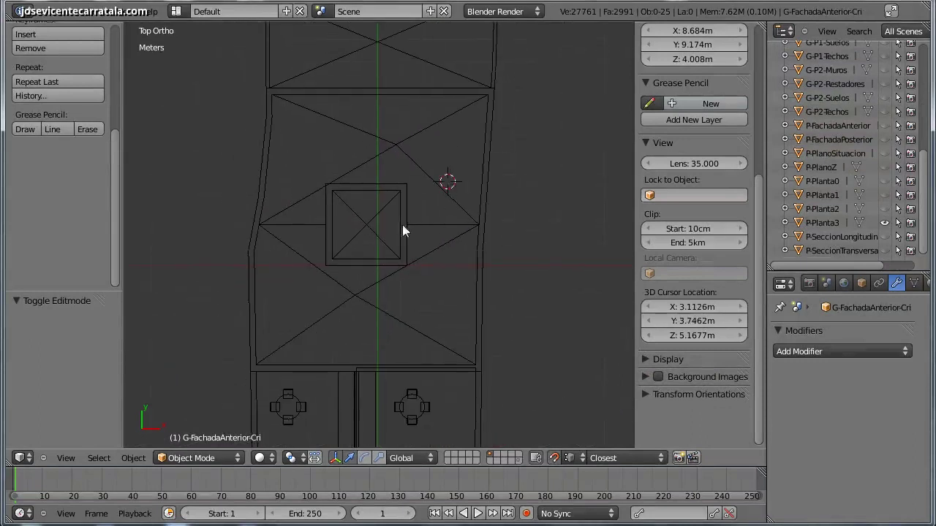
{"action": "left_click", "coordinate": [268, 154]}
{"action": "left_click", "coordinate": [201, 143]}
{"action": "left_click", "coordinate": [104, 16]}
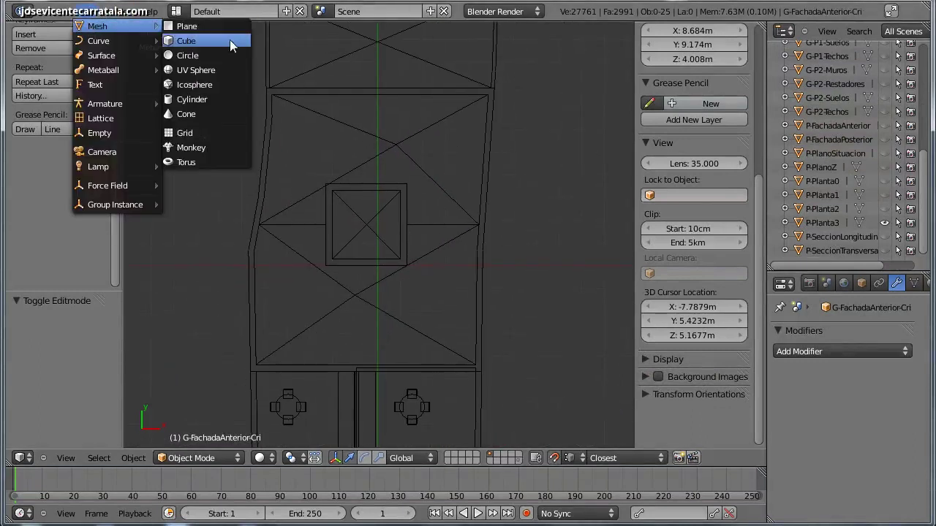
{"action": "left_click", "coordinate": [230, 39]}
{"action": "key", "text": "Tab"}
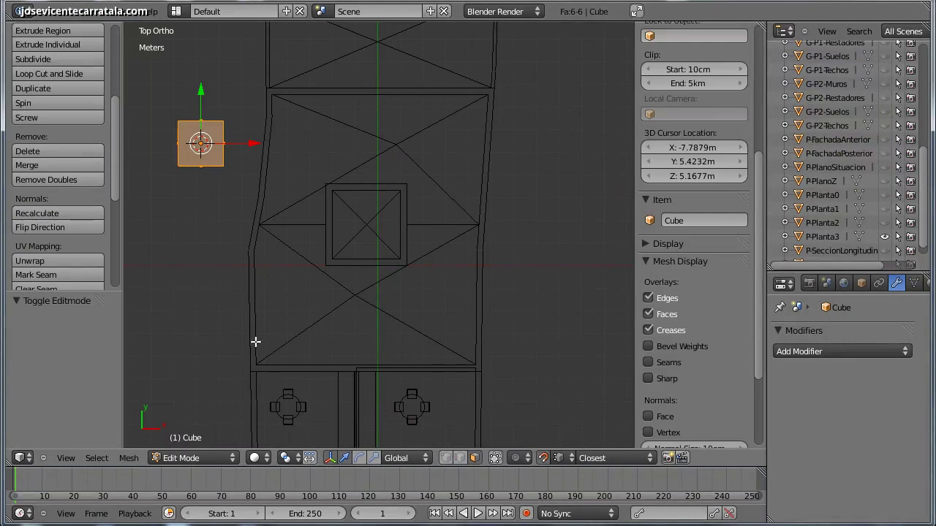
{"action": "key", "text": "ctrl+Tab"}
{"action": "left_click", "coordinate": [250, 318]}
{"action": "key", "text": "a"}
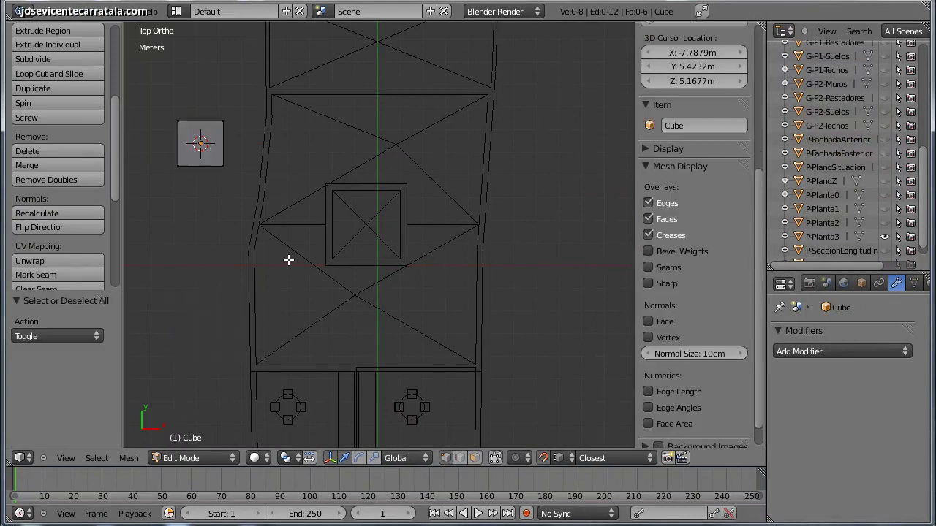
Trace the outer wall outline from the top-left corner down the left wall
{"action": "left_click", "coordinate": [293, 158], "text": "ctrl"}
{"action": "key", "text": "g"}
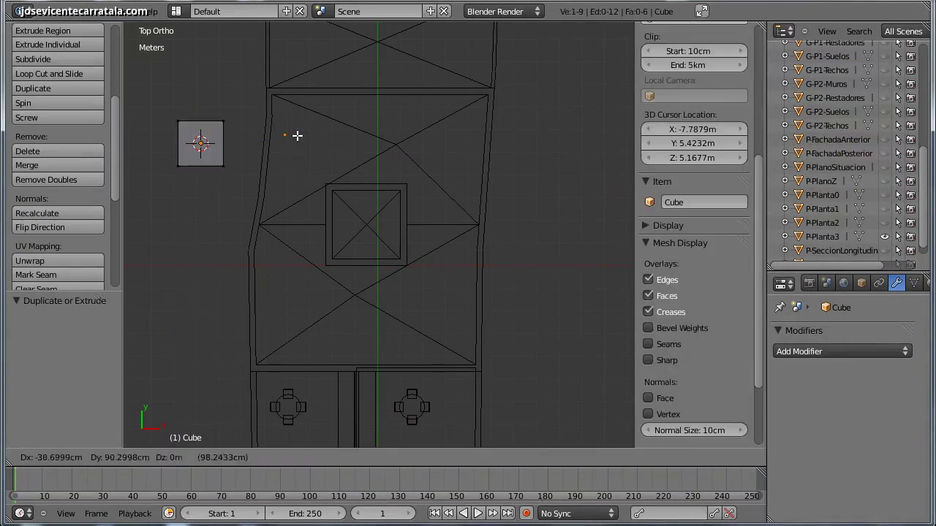
{"action": "left_click", "coordinate": [266, 89]}
{"action": "key", "text": "e"}
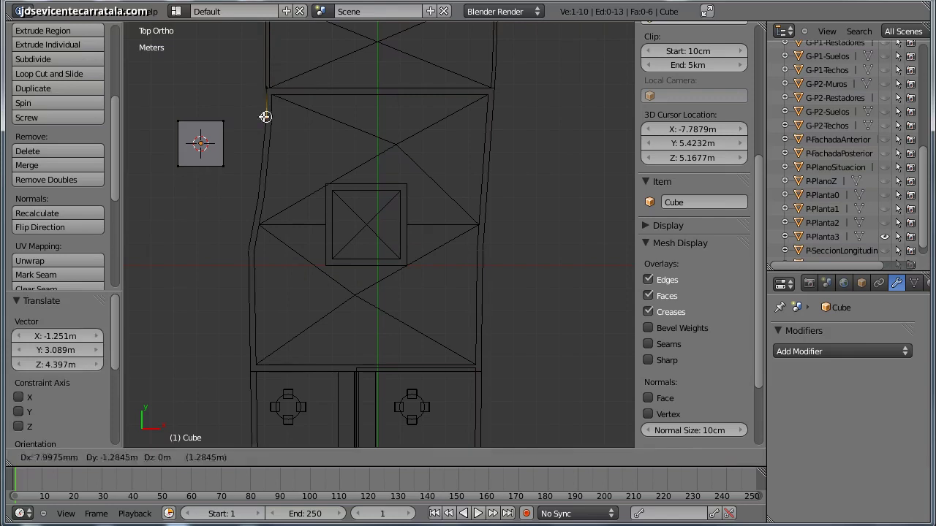
{"action": "left_click", "coordinate": [261, 157]}
{"action": "key", "text": "e"}
{"action": "left_click", "coordinate": [257, 194]}
{"action": "key", "text": "e"}
{"action": "left_click", "coordinate": [244, 248]}
{"action": "key", "text": "e"}
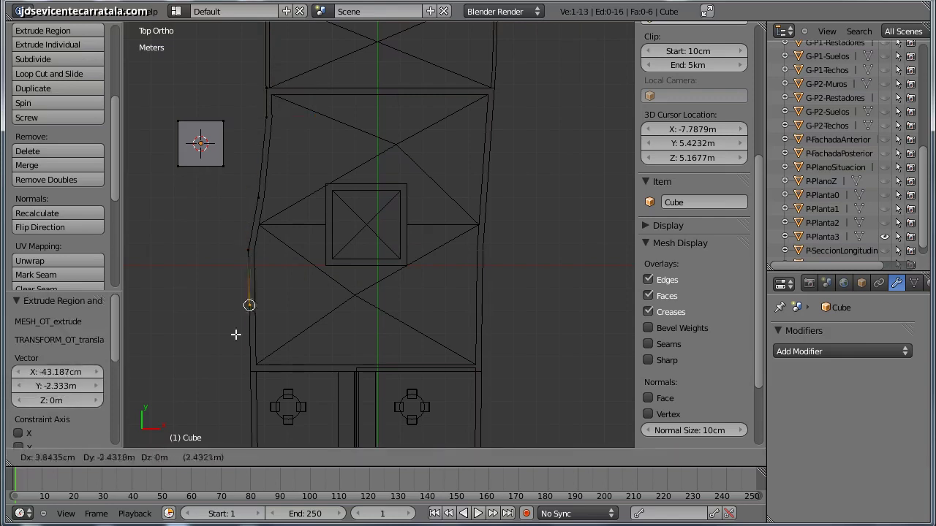
{"action": "left_click", "coordinate": [254, 366]}
Continue the outer outline across the bottom and up the right wall, closing at top-left
{"action": "key", "text": "e"}
{"action": "left_click", "coordinate": [480, 371]}
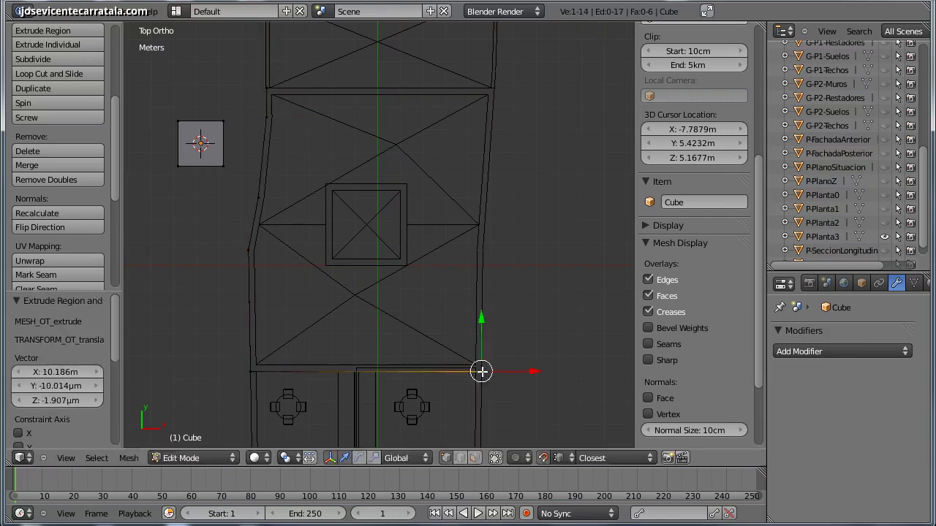
{"action": "key", "text": "e"}
{"action": "left_click", "coordinate": [484, 250]}
{"action": "key", "text": "e"}
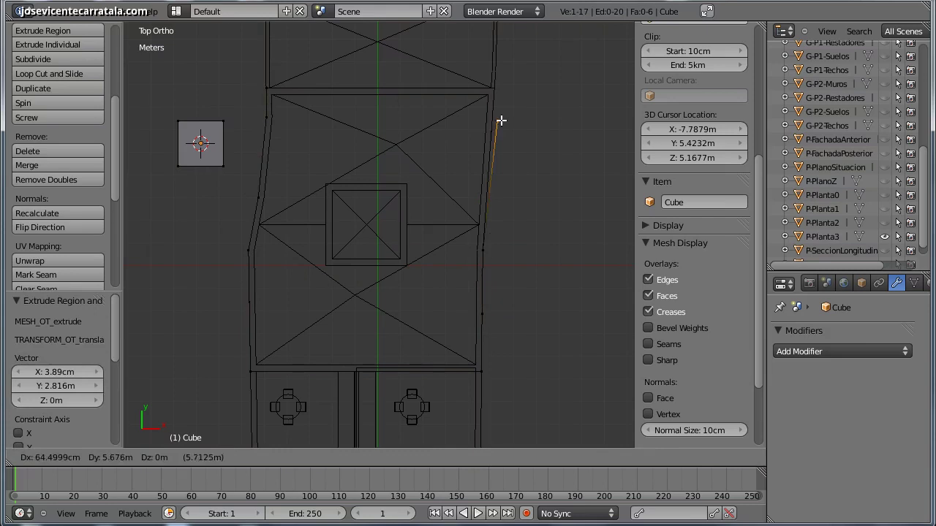
{"action": "left_click", "coordinate": [494, 89]}
{"action": "key", "text": "e"}
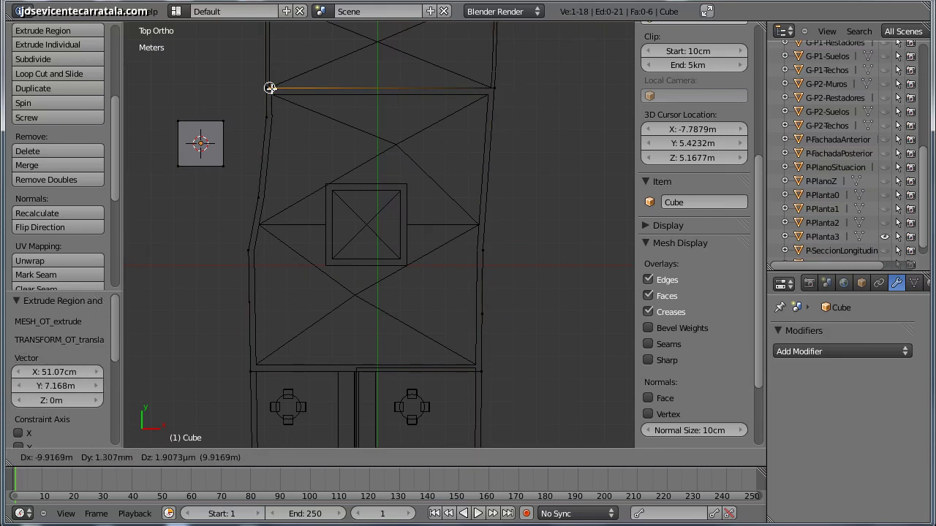
{"action": "left_click", "coordinate": [266, 89]}
Start a new inner wall line at the inner top-left corner and trace it down to the bottom-left
{"action": "key", "text": "a"}
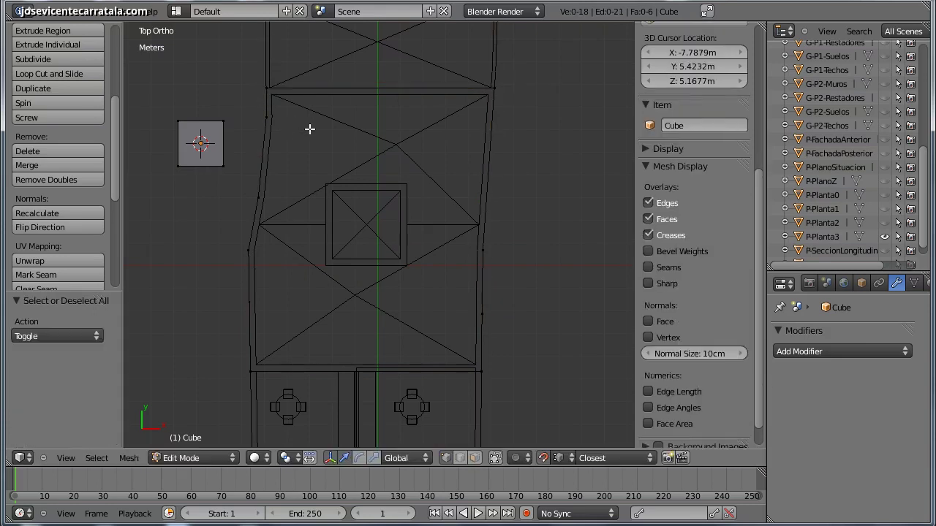
{"action": "left_click", "coordinate": [309, 128], "text": "ctrl"}
{"action": "key", "text": "g"}
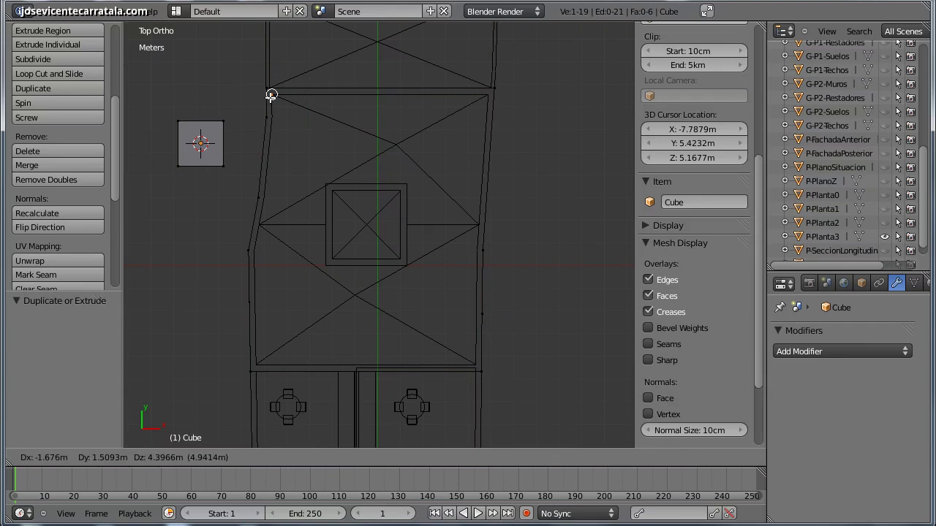
{"action": "left_click", "coordinate": [271, 96]}
{"action": "key", "text": "e"}
{"action": "left_click", "coordinate": [271, 115]}
{"action": "key", "text": "e"}
{"action": "left_click", "coordinate": [264, 197]}
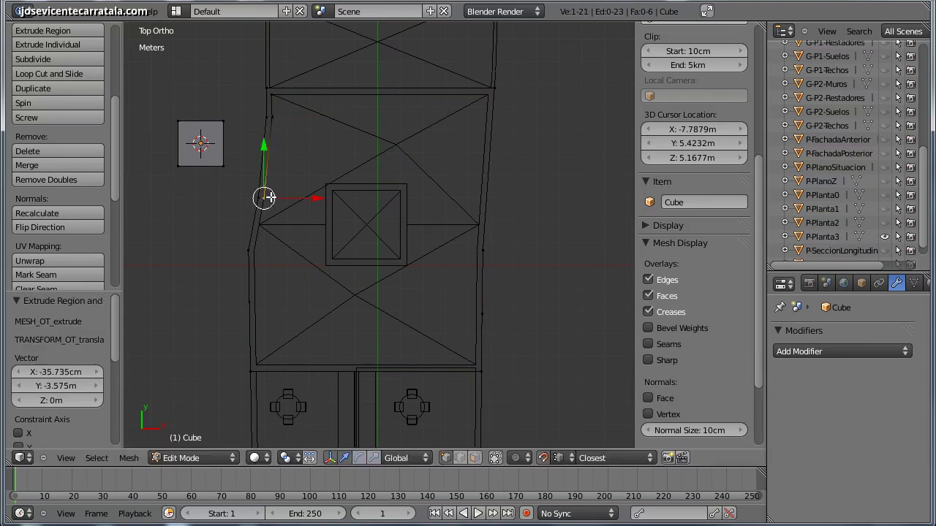
{"action": "key", "text": "e"}
{"action": "left_click", "coordinate": [255, 248]}
{"action": "key", "text": "e"}
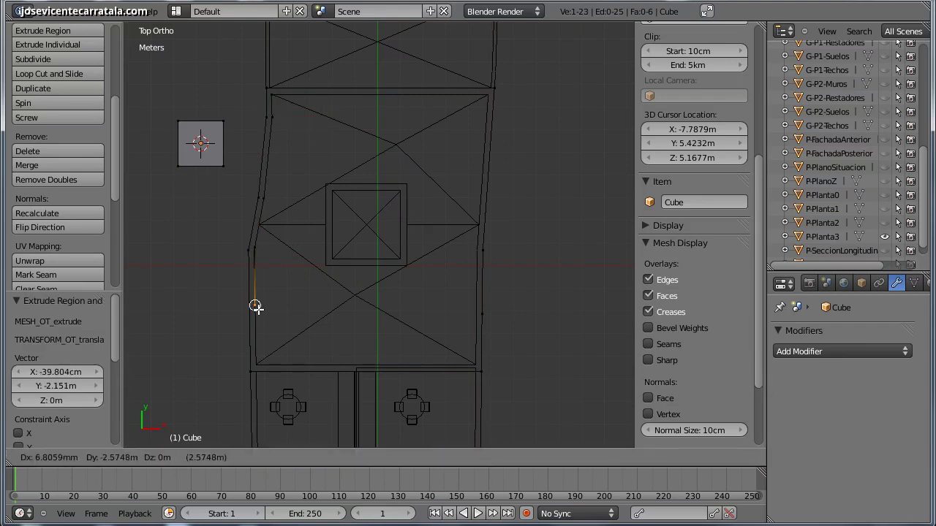
{"action": "left_click", "coordinate": [255, 306]}
{"action": "key", "text": "e"}
{"action": "left_click", "coordinate": [259, 359]}
Continue the inner outline along the bottom and up the right side, closing at top-left
{"action": "key", "text": "e"}
{"action": "left_click", "coordinate": [476, 361]}
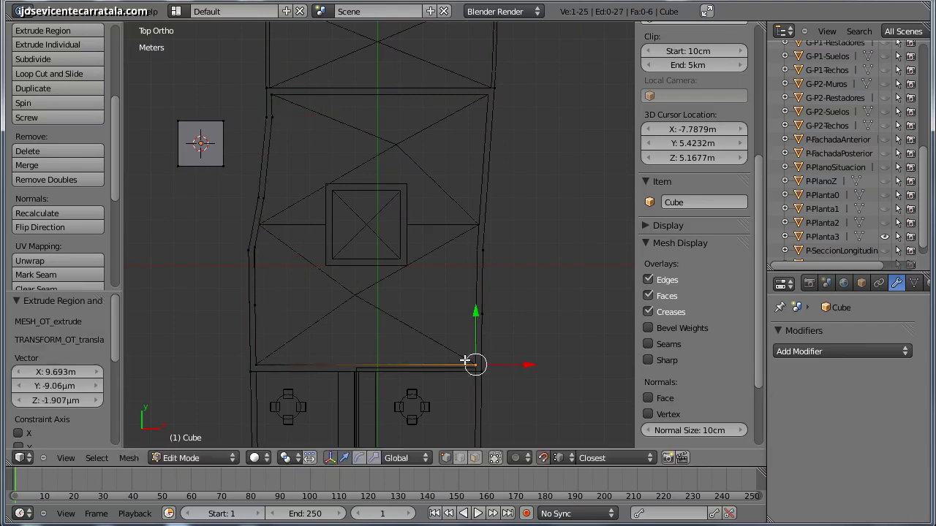
{"action": "key", "text": "e"}
{"action": "left_click", "coordinate": [467, 305]}
{"action": "key", "text": "e"}
{"action": "left_click", "coordinate": [472, 250]}
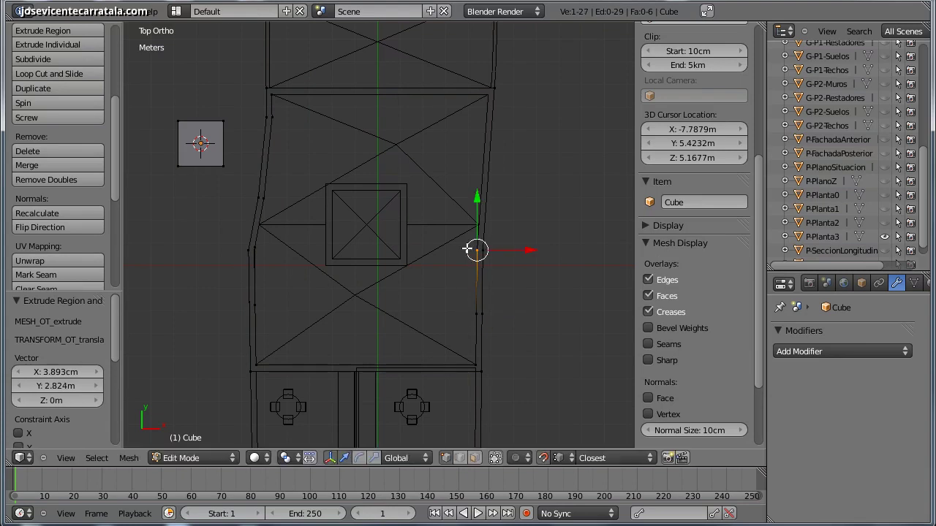
{"action": "key", "text": "e"}
{"action": "left_click", "coordinate": [483, 159]}
{"action": "key", "text": "e"}
{"action": "left_click", "coordinate": [488, 95]}
{"action": "key", "text": "e"}
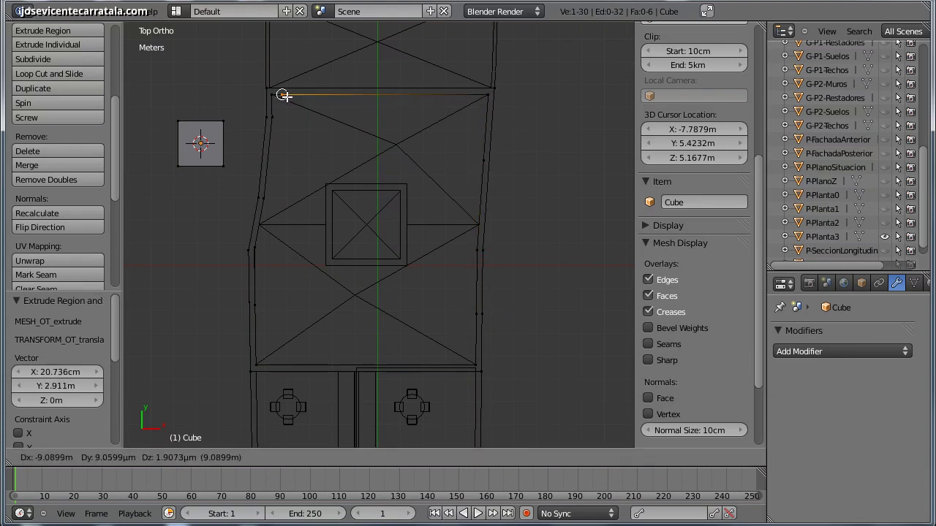
{"action": "left_click", "coordinate": [271, 94]}
{"action": "scroll", "coordinate": [359, 230], "scroll_direction": "up", "scroll_amount": 1}
Trace the outer outline of the floor's square opening with extruded vertices
{"action": "scroll", "coordinate": [359, 229], "scroll_direction": "up", "scroll_amount": 1}
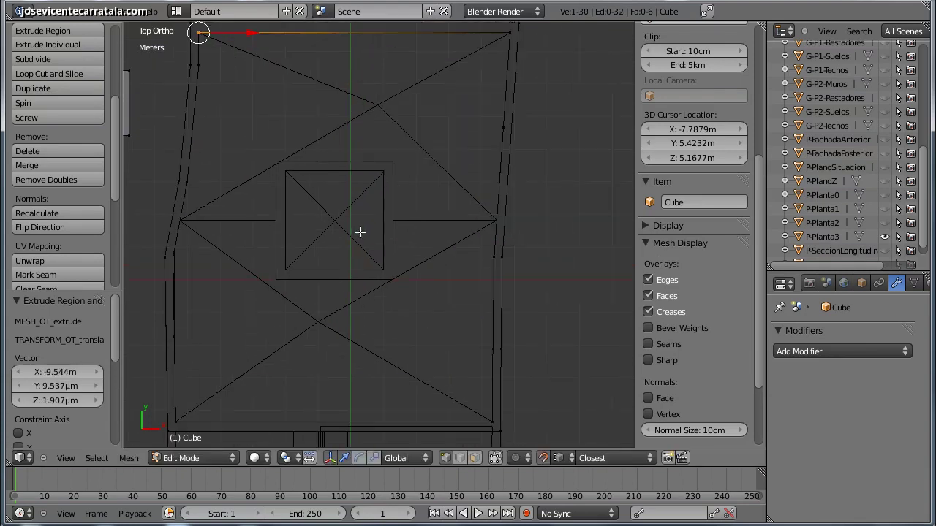
{"action": "key", "text": "a"}
{"action": "right_click", "coordinate": [383, 220], "text": "ctrl"}
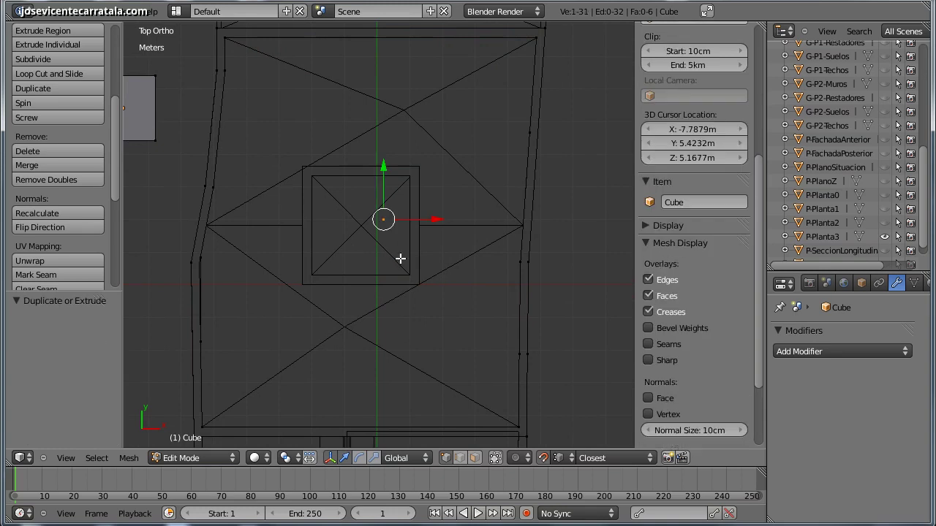
{"action": "key", "text": "e"}
{"action": "left_click", "coordinate": [301, 167]}
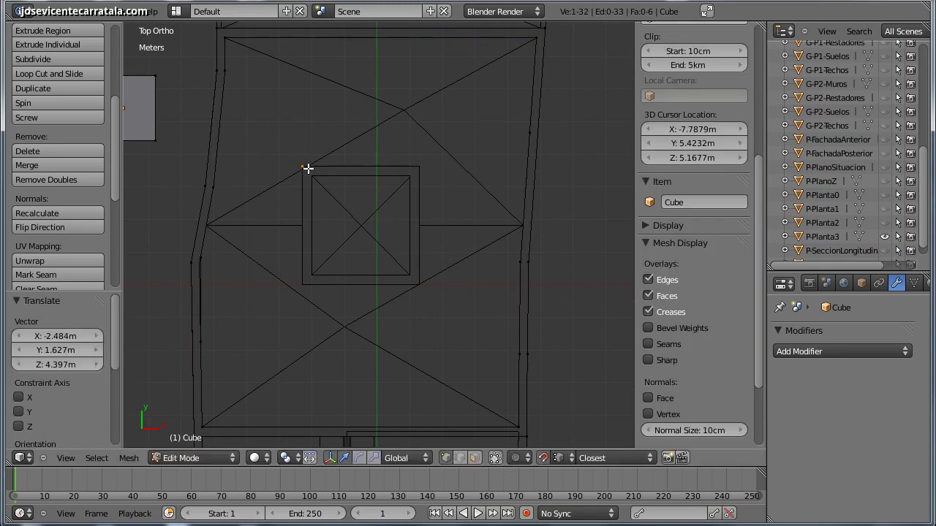
{"action": "key", "text": "e"}
{"action": "left_click", "coordinate": [421, 167]}
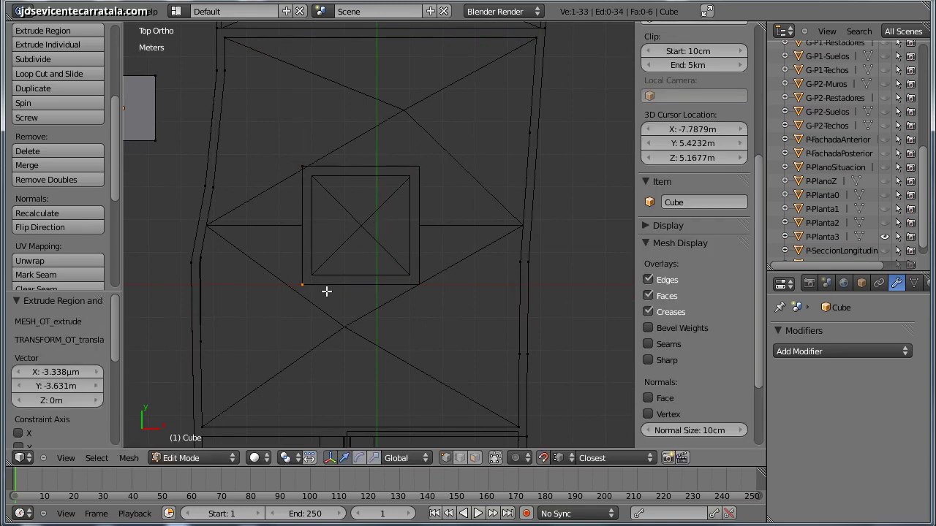
{"action": "right_click", "coordinate": [418, 284], "text": "ctrl"}
{"action": "key", "text": "e"}
{"action": "left_click", "coordinate": [419, 166]}
{"action": "key", "text": "e"}
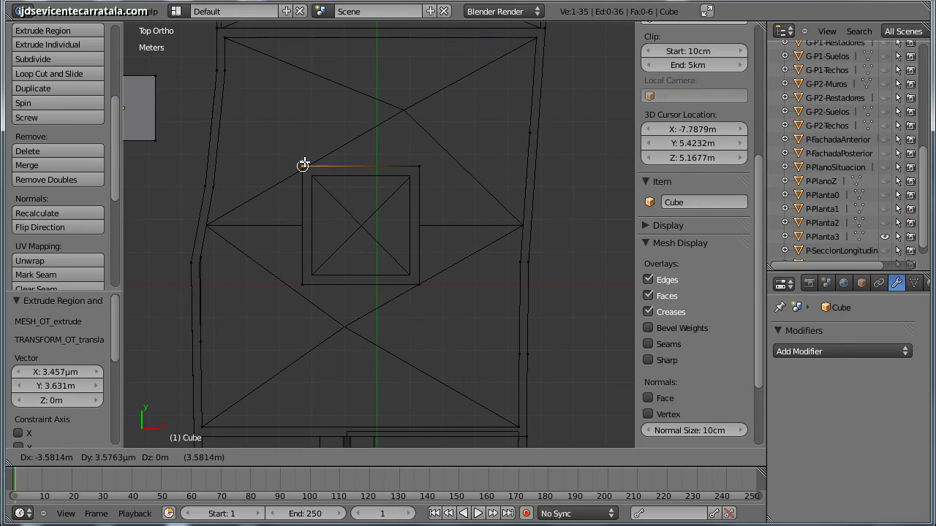
{"action": "left_click", "coordinate": [303, 167]}
Trace the inner square of the opening, corner by corner
{"action": "key", "text": "a"}
{"action": "right_click", "coordinate": [362, 204], "text": "ctrl"}
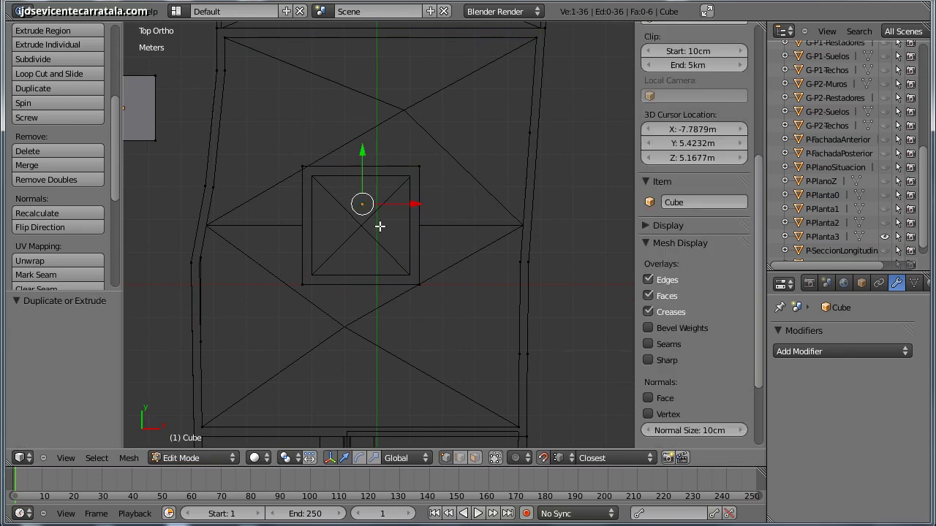
{"action": "key", "text": "g"}
{"action": "left_click", "coordinate": [314, 183]}
{"action": "key", "text": "e"}
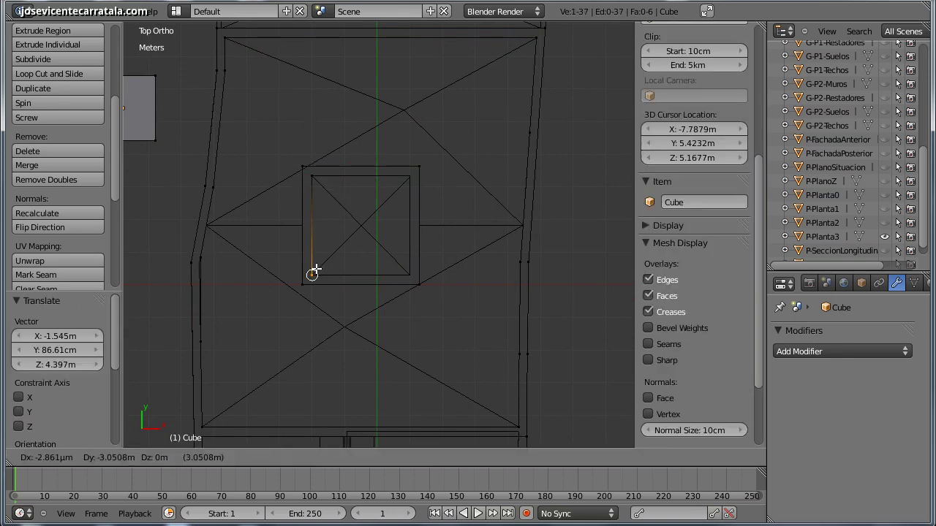
{"action": "left_click", "coordinate": [312, 274]}
{"action": "key", "text": "e"}
{"action": "left_click", "coordinate": [410, 275]}
{"action": "key", "text": "e"}
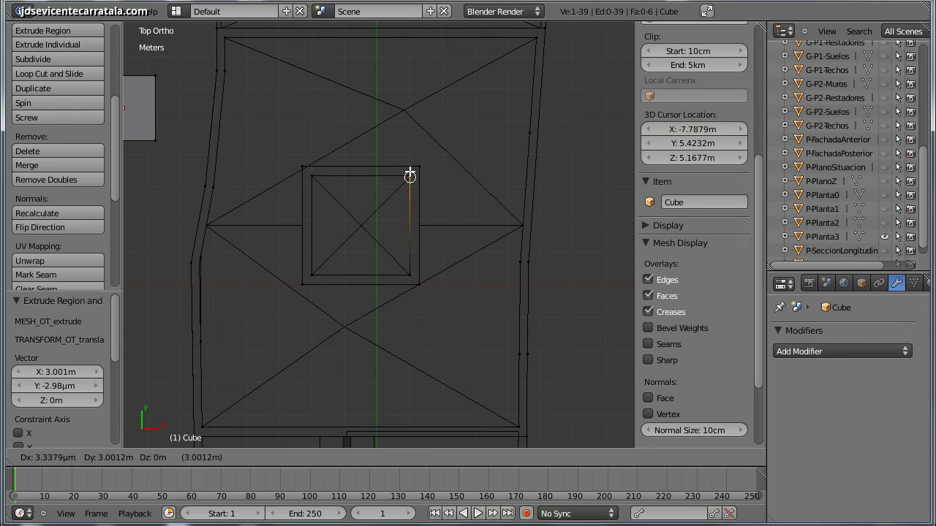
{"action": "left_click", "coordinate": [410, 175]}
{"action": "key", "text": "e"}
{"action": "left_click", "coordinate": [313, 173]}
Move the outline's top-left corner vertex onto the drawing's corner
{"action": "middle_click_drag", "start_coordinate": [313, 172], "coordinate": [296, 195], "text": "shift"}
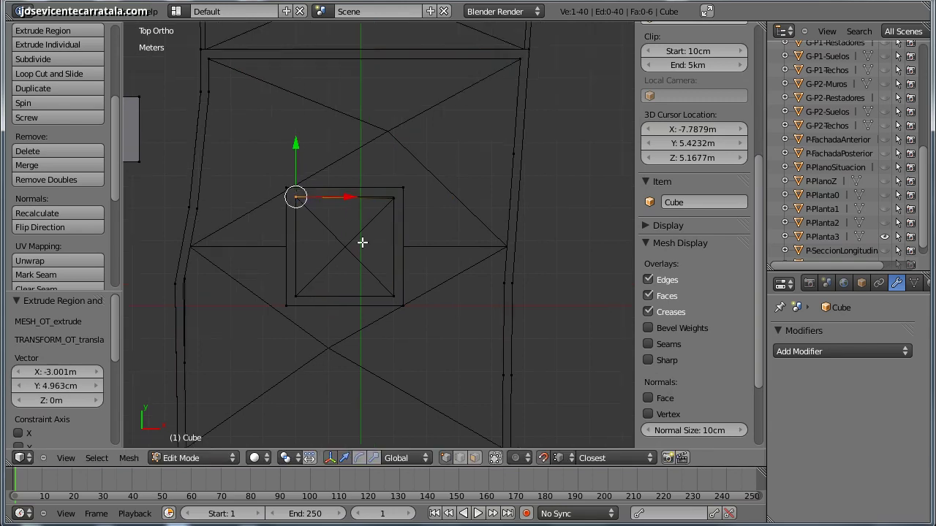
{"action": "scroll", "coordinate": [365, 241], "scroll_direction": "up", "scroll_amount": 3}
{"action": "scroll", "coordinate": [382, 239], "scroll_direction": "up", "scroll_amount": 2}
{"action": "right_click", "coordinate": [373, 155]}
{"action": "key", "text": "g"}
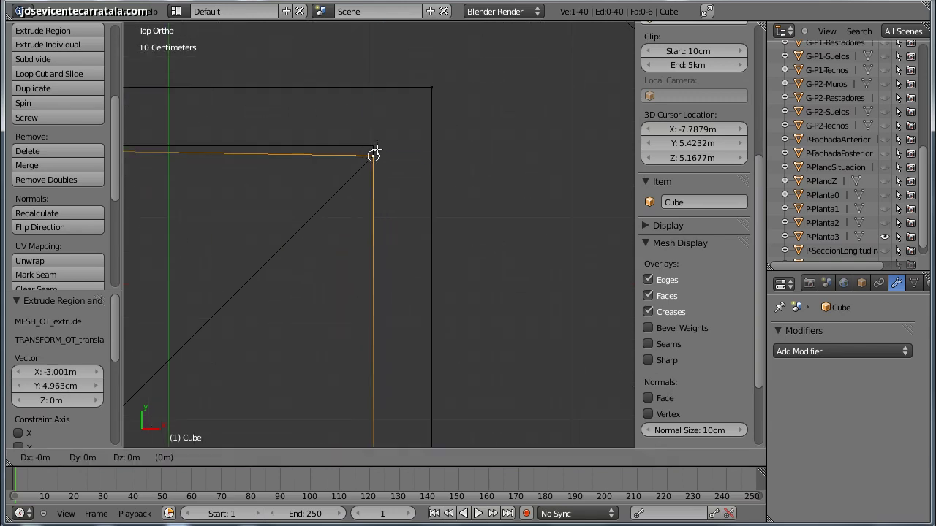
{"action": "left_click", "coordinate": [376, 143]}
{"action": "scroll", "coordinate": [387, 219], "scroll_direction": "down", "scroll_amount": 5}
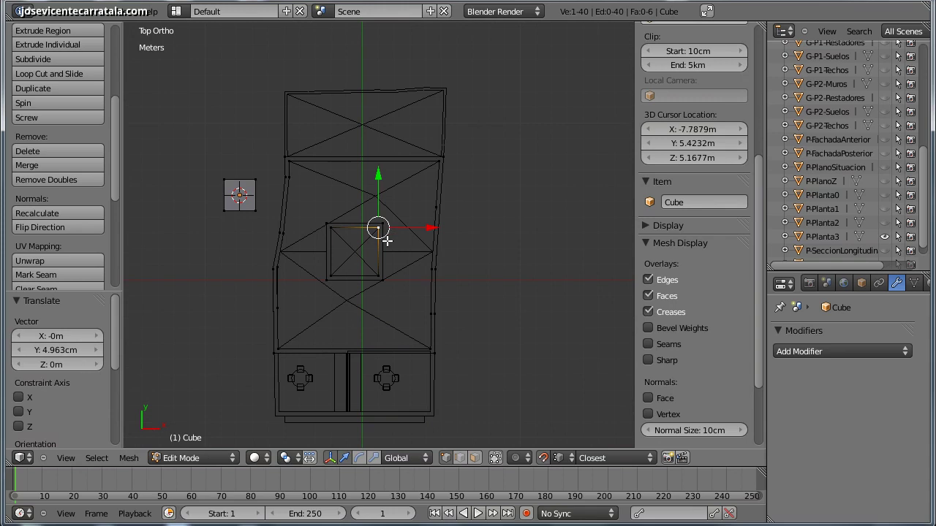
Merge overlapping vertices across the whole mesh with Remove Doubles, removing 4
{"action": "middle_click_drag", "start_coordinate": [387, 241], "coordinate": [392, 222], "text": "shift"}
{"action": "key", "text": "a"}
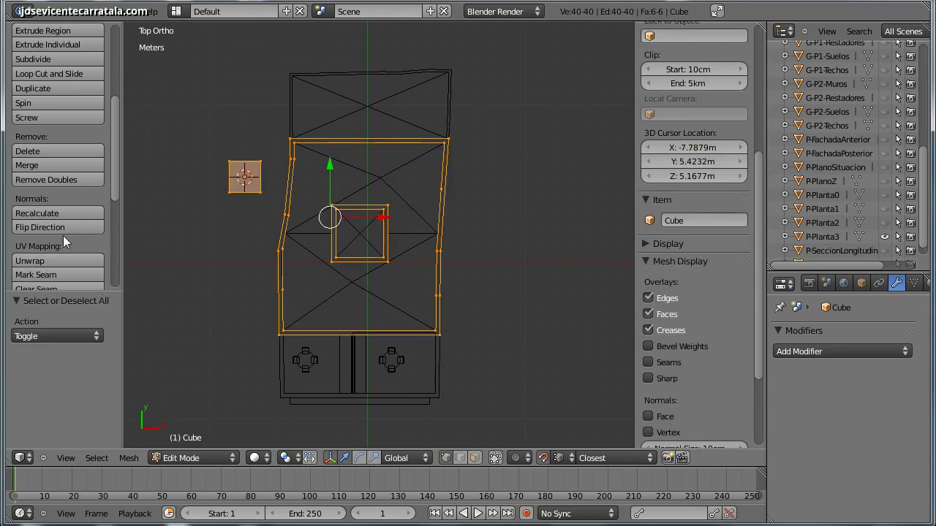
{"action": "left_click", "coordinate": [69, 180]}
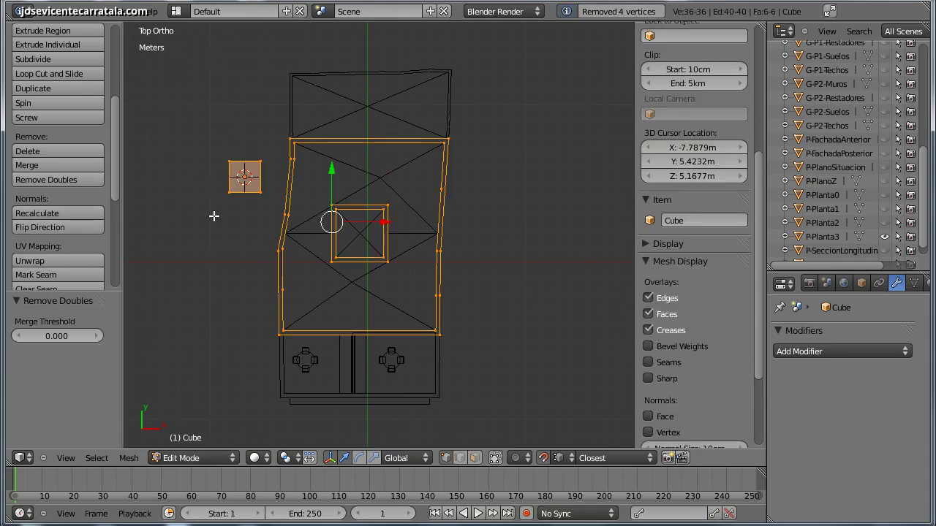
Box-select the small stray cube and delete its faces
{"action": "key", "text": "a"}
{"action": "key", "text": "b"}
{"action": "left_click_drag", "start_coordinate": [268, 140], "coordinate": [205, 221]}
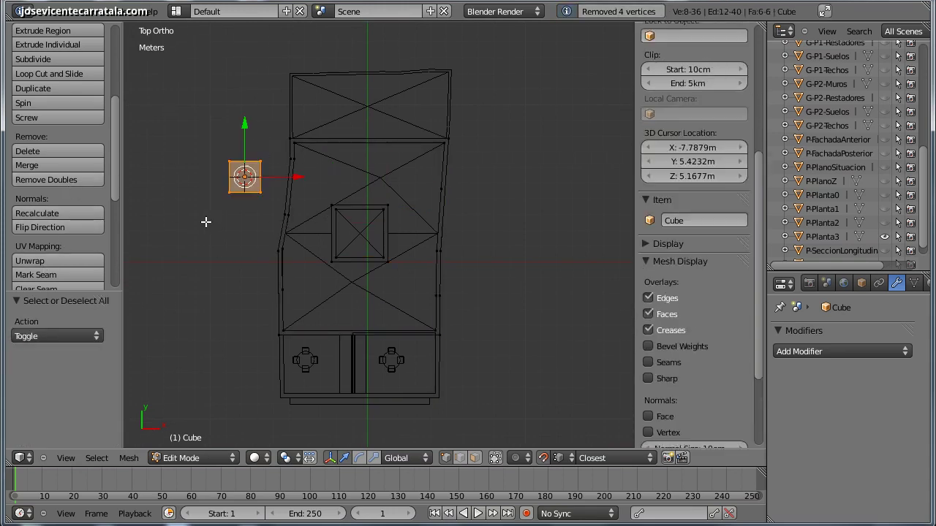
{"action": "key", "text": "x"}
{"action": "left_click", "coordinate": [206, 222]}
Try making a face with F, undoing the unwanted inner square face twice
{"action": "middle_click_drag", "start_coordinate": [239, 249], "coordinate": [407, 242]}
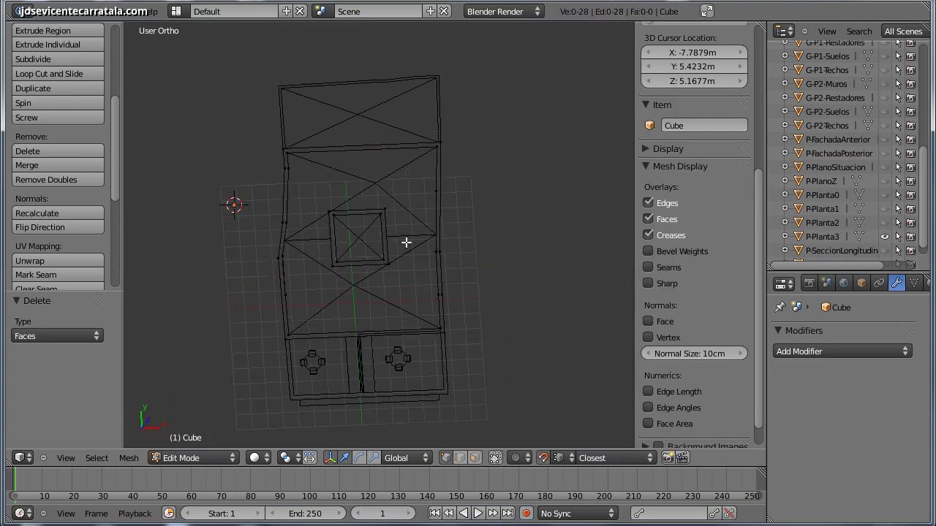
{"action": "key", "text": "Tab"}
{"action": "key", "text": "Tab"}
{"action": "key", "text": "a"}
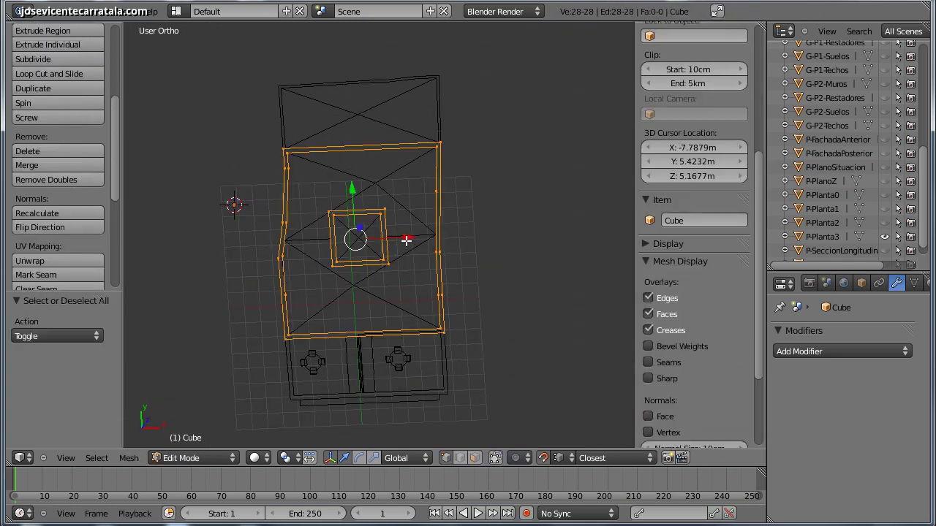
{"action": "key", "text": "f"}
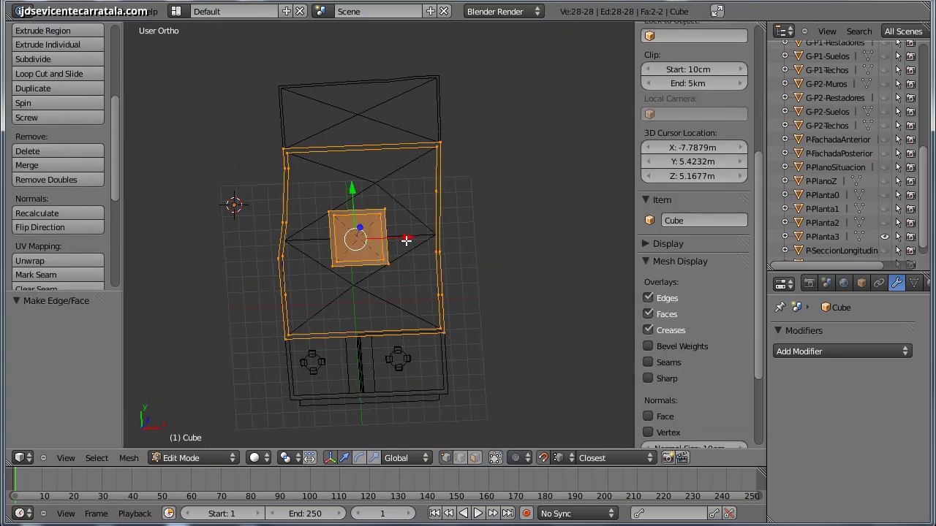
{"action": "key", "text": "ctrl+z"}
{"action": "mouse_move", "coordinate": [412, 239]}
{"action": "middle_mouse_down"}
{"action": "mouse_move", "coordinate": [418, 226]}
{"action": "mouse_move", "coordinate": [364, 352]}
{"action": "middle_mouse_up"}
{"action": "key", "text": "f"}
{"action": "key", "text": "ctrl+z"}
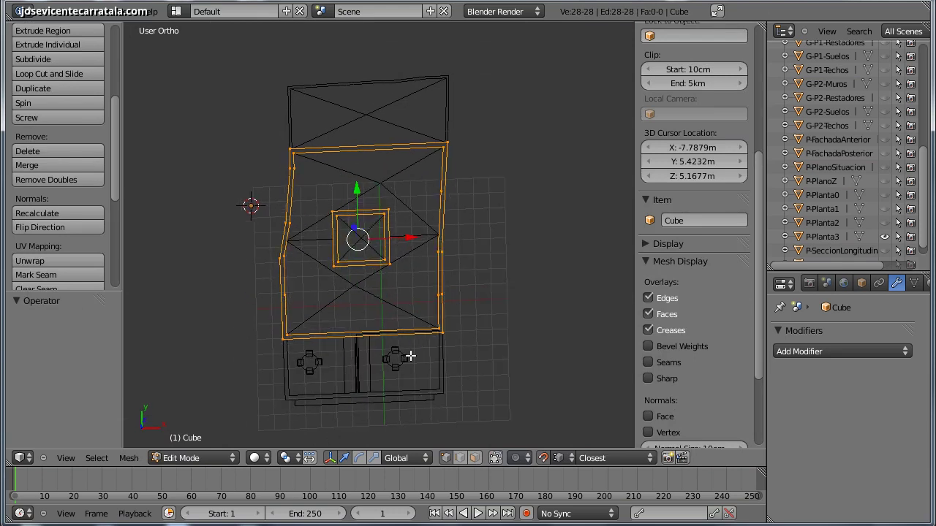
{"action": "key", "text": "a"}
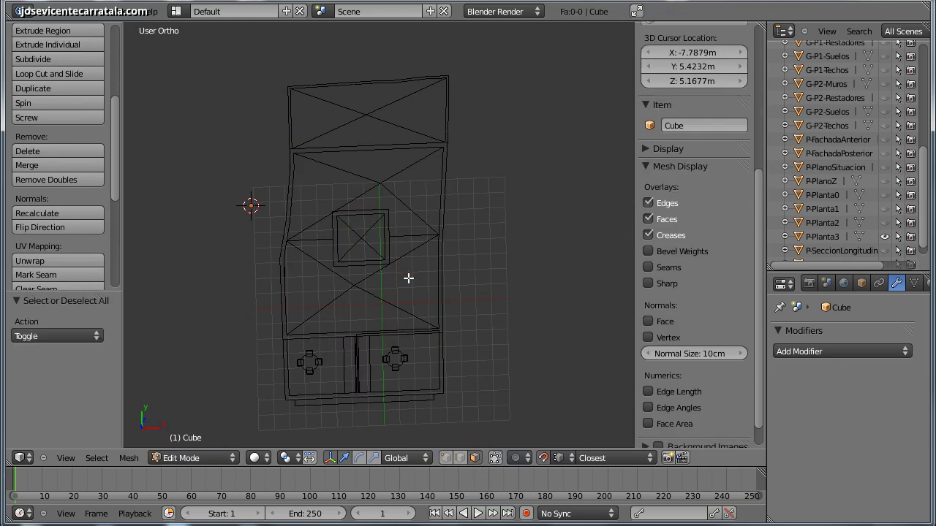
{"action": "key", "text": "f"}
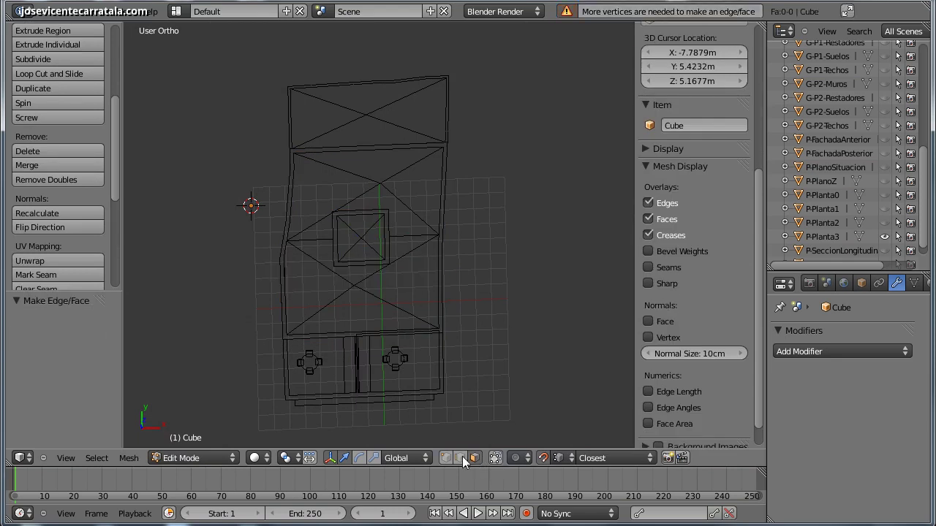
Fill the wall strips between the outer and inner loops using Ctrl+F Fill
{"action": "middle_click_drag", "start_coordinate": [447, 393], "coordinate": [438, 317]}
{"action": "key", "text": "a"}
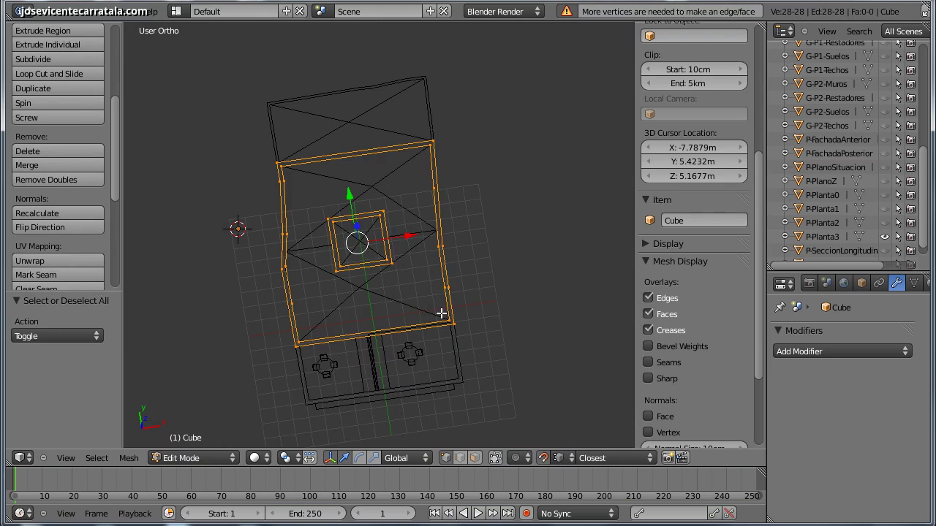
{"action": "key", "text": "ctrl+f"}
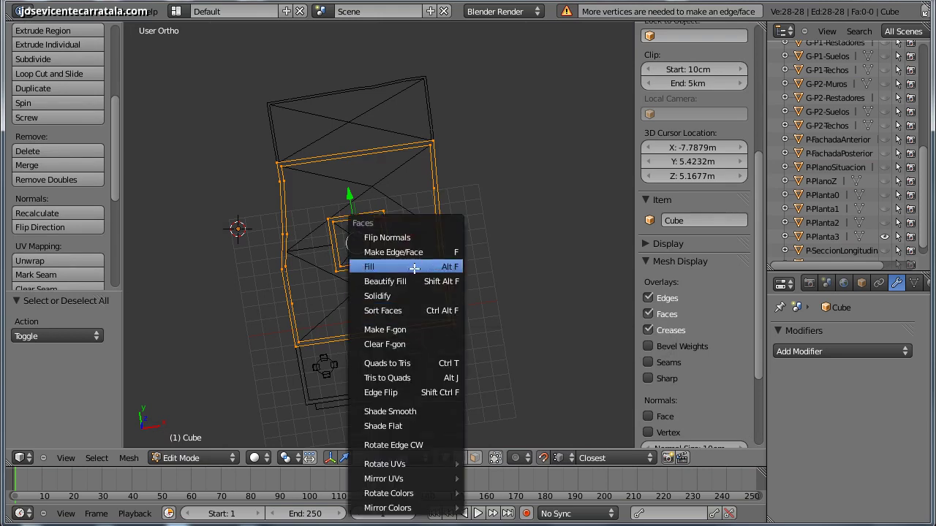
{"action": "left_click", "coordinate": [415, 266]}
Show the P-SeccionLongitudinal section drawing and switch to Right orthographic view
{"action": "scroll", "coordinate": [373, 273], "scroll_direction": "up", "scroll_amount": 4}
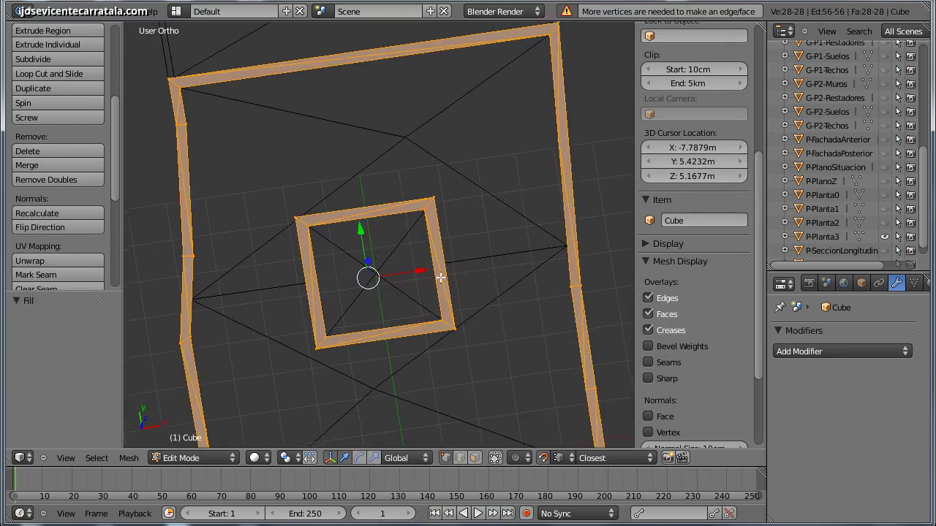
{"action": "mouse_move", "coordinate": [409, 355]}
{"action": "middle_mouse_down"}
{"action": "mouse_move", "coordinate": [475, 250]}
{"action": "mouse_move", "coordinate": [509, 290]}
{"action": "mouse_move", "coordinate": [428, 307]}
{"action": "mouse_move", "coordinate": [484, 212]}
{"action": "mouse_move", "coordinate": [482, 251]}
{"action": "middle_mouse_up"}
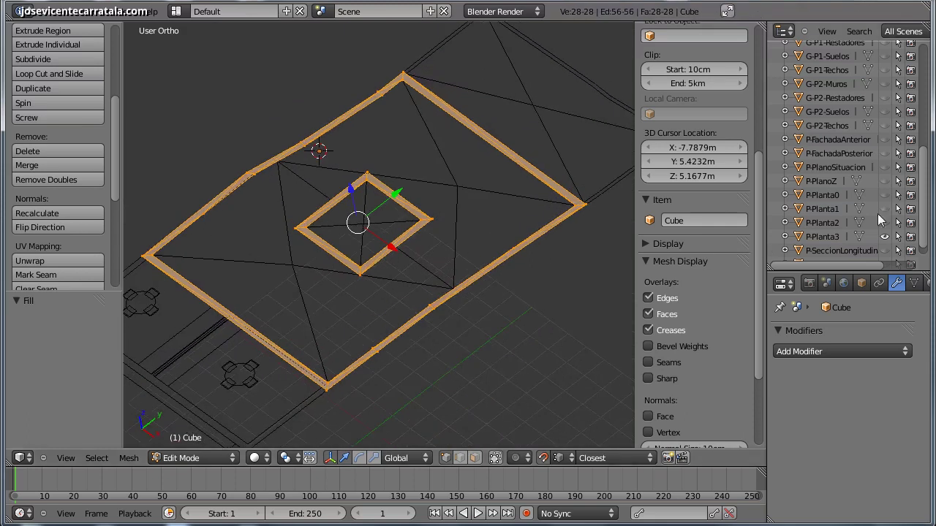
{"action": "scroll", "coordinate": [869, 239], "scroll_direction": "down", "scroll_amount": 1}
{"action": "left_click", "coordinate": [886, 237]}
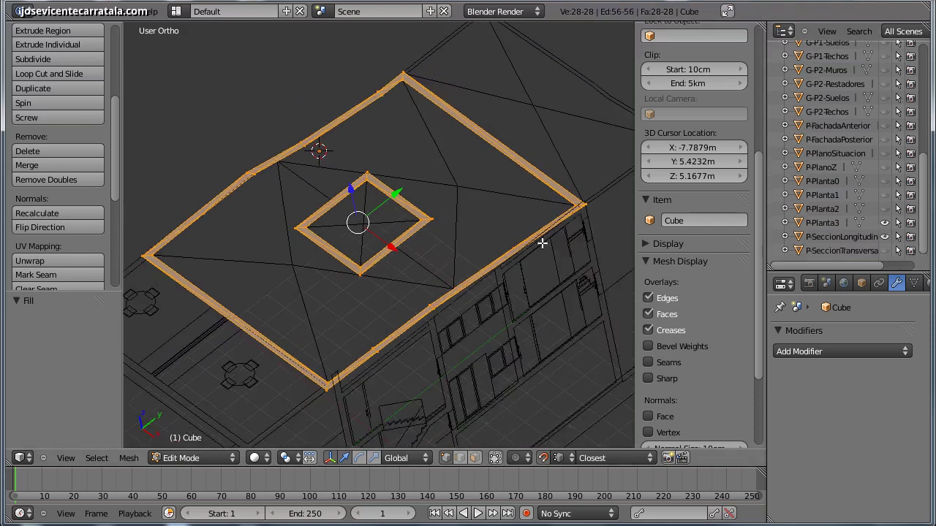
{"action": "key", "text": "KP_3"}
Extrude the wall strips about 20 cm upward and return to Object Mode
{"action": "scroll", "coordinate": [440, 246], "scroll_direction": "up", "scroll_amount": 2}
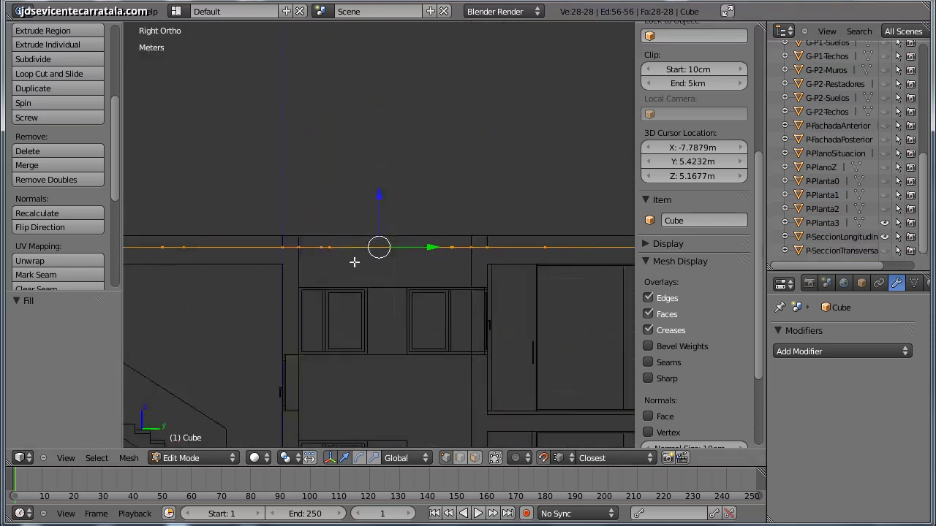
{"action": "scroll", "coordinate": [431, 256], "scroll_direction": "up", "scroll_amount": 1}
{"action": "key", "text": "e"}
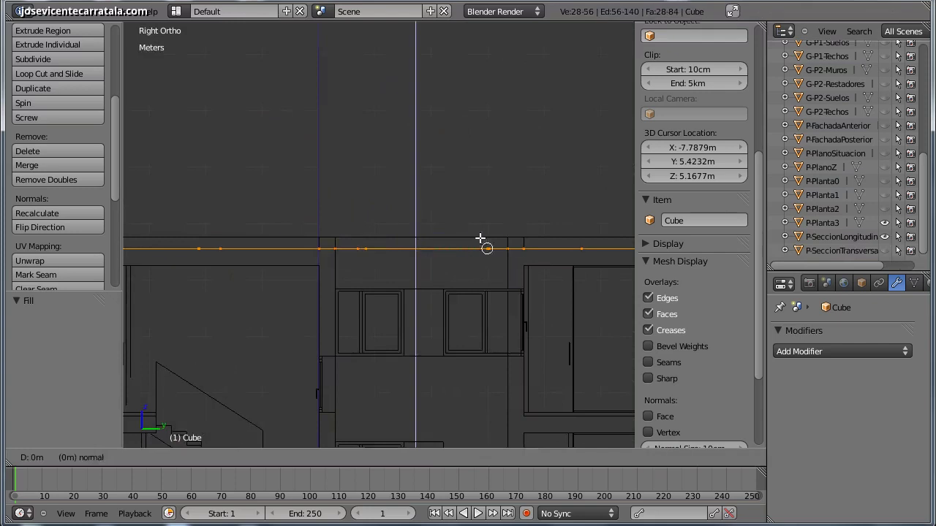
{"action": "left_click", "coordinate": [461, 261]}
{"action": "mouse_move", "coordinate": [461, 261]}
{"action": "middle_mouse_down"}
{"action": "mouse_move", "coordinate": [309, 263]}
{"action": "mouse_move", "coordinate": [370, 313]}
{"action": "middle_mouse_up"}
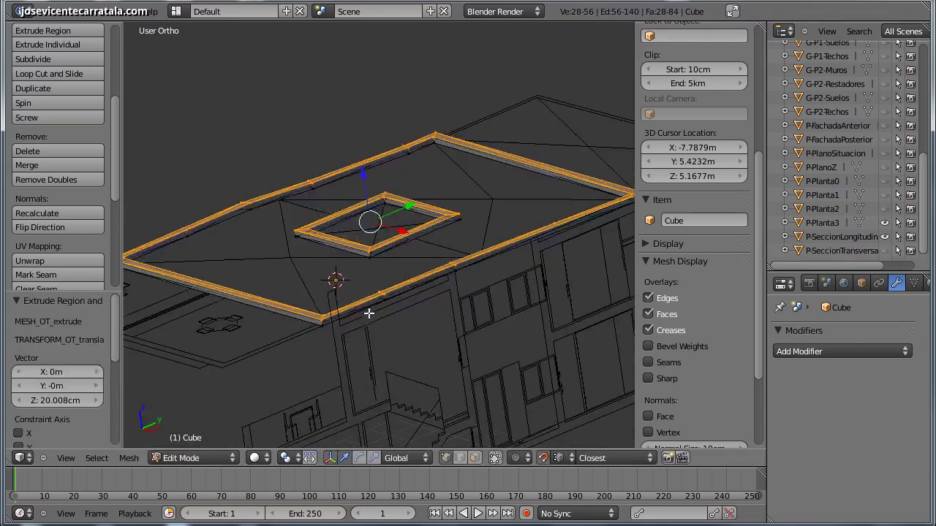
{"action": "key", "text": "Tab"}
{"action": "mouse_move", "coordinate": [400, 271]}
{"action": "middle_mouse_down"}
{"action": "mouse_move", "coordinate": [458, 262]}
{"action": "mouse_move", "coordinate": [458, 285]}
{"action": "mouse_move", "coordinate": [448, 283]}
{"action": "mouse_move", "coordinate": [462, 276]}
{"action": "middle_mouse_up"}
Rename the object G-terrado-Muros, hide it, and place the 3D cursor on the terrace
{"action": "left_click", "coordinate": [696, 378]}
{"action": "type", "text": "G-terrado-Muros"}
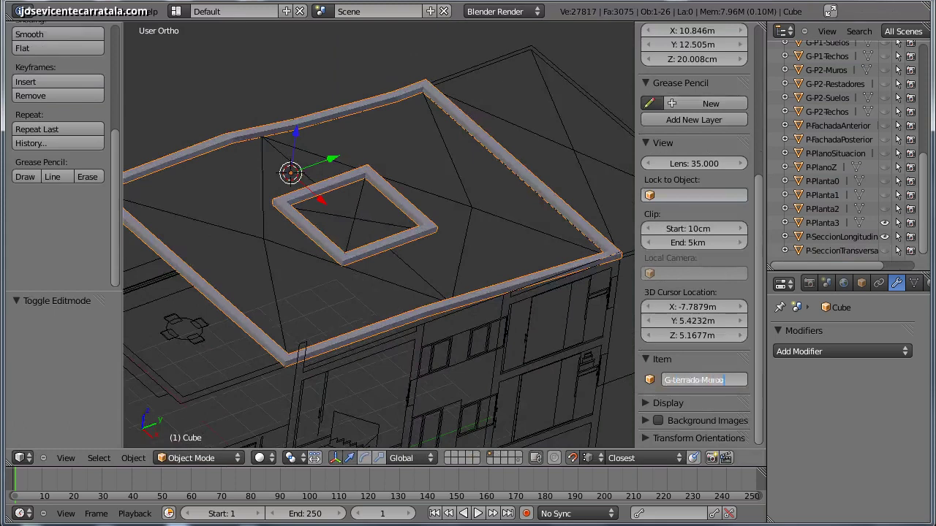
{"action": "key", "text": "Return"}
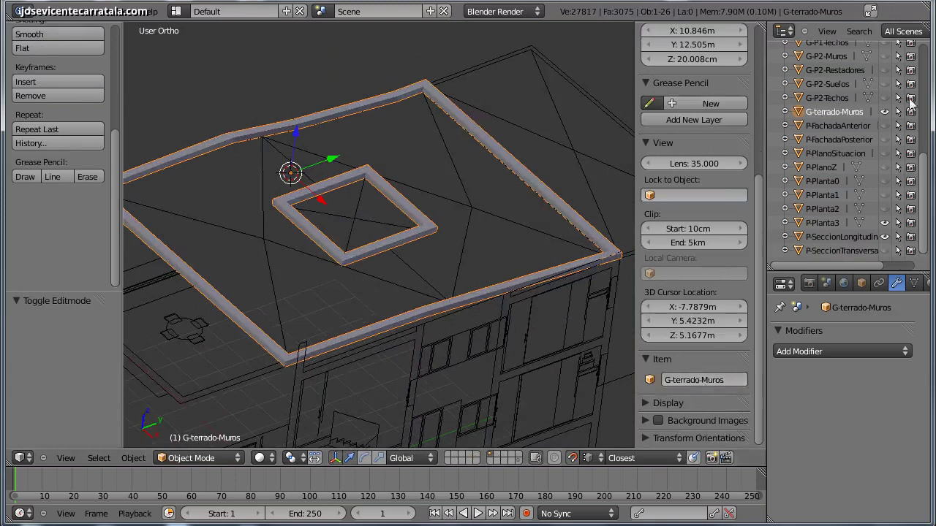
{"action": "left_click", "coordinate": [884, 111]}
{"action": "left_click", "coordinate": [431, 249]}
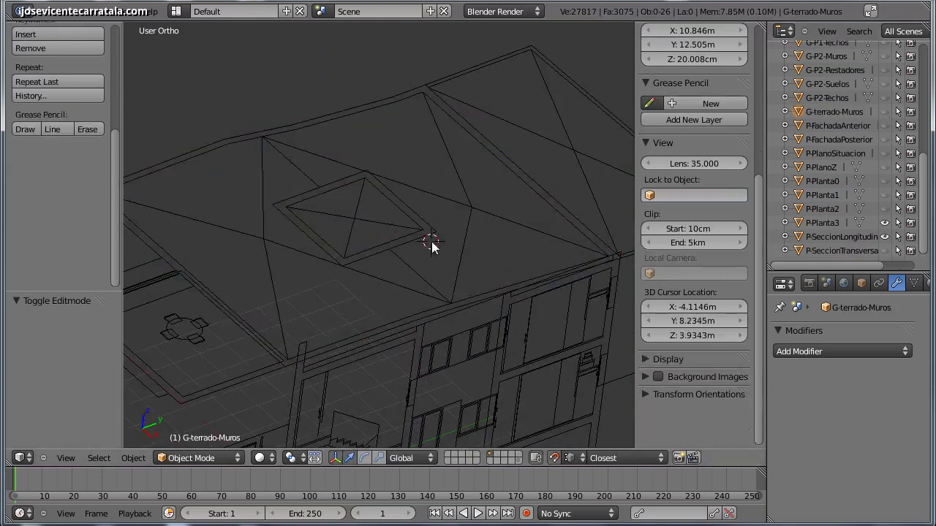
In top view, add a cube at the terrace's upper left, move it left of the plan, and enter Edit Mode
{"action": "key", "text": "KP_7"}
{"action": "scroll", "coordinate": [412, 245], "scroll_direction": "down", "scroll_amount": 1}
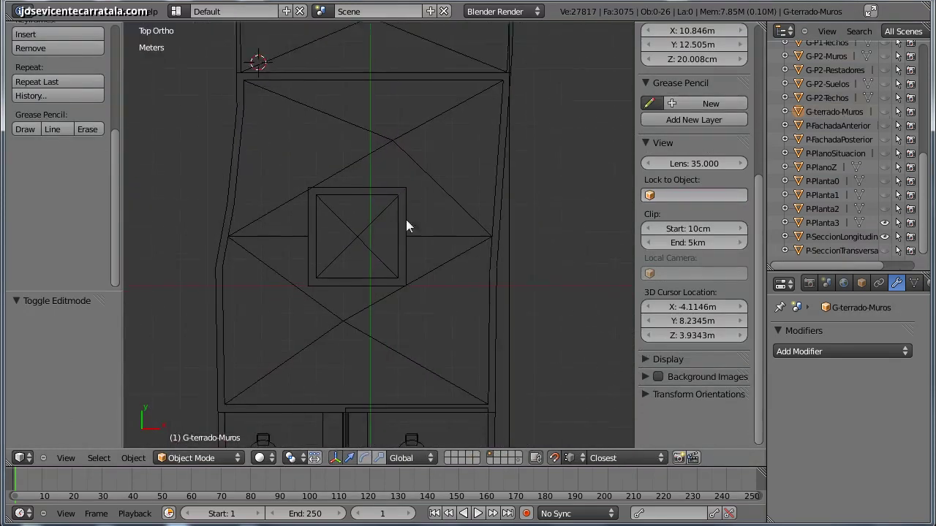
{"action": "left_click", "coordinate": [301, 137]}
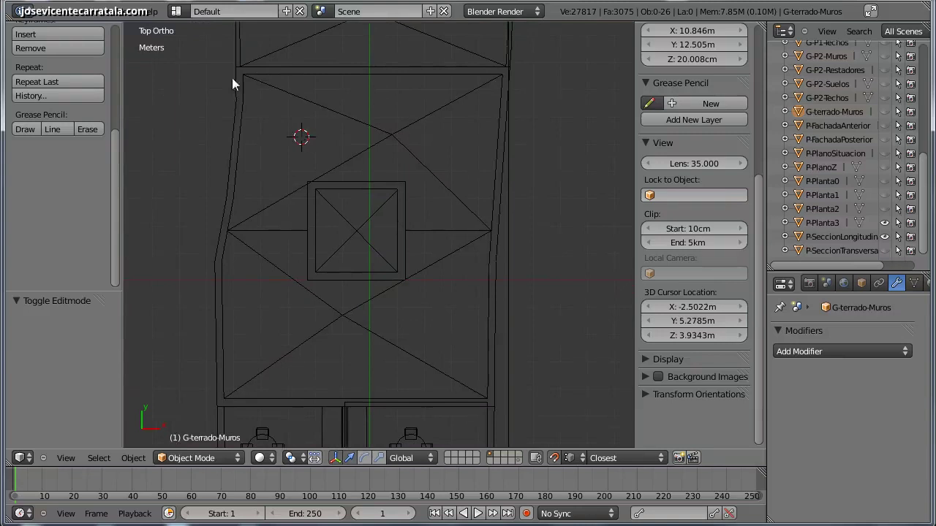
{"action": "key", "text": "shift+a"}
{"action": "left_click", "coordinate": [198, 40]}
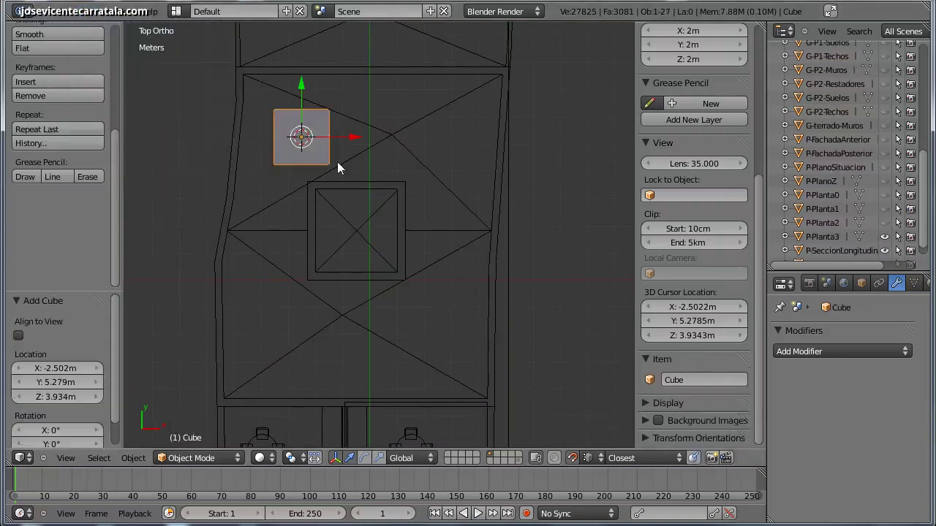
{"action": "key", "text": "g"}
{"action": "left_click", "coordinate": [194, 155]}
{"action": "left_click", "coordinate": [195, 458]}
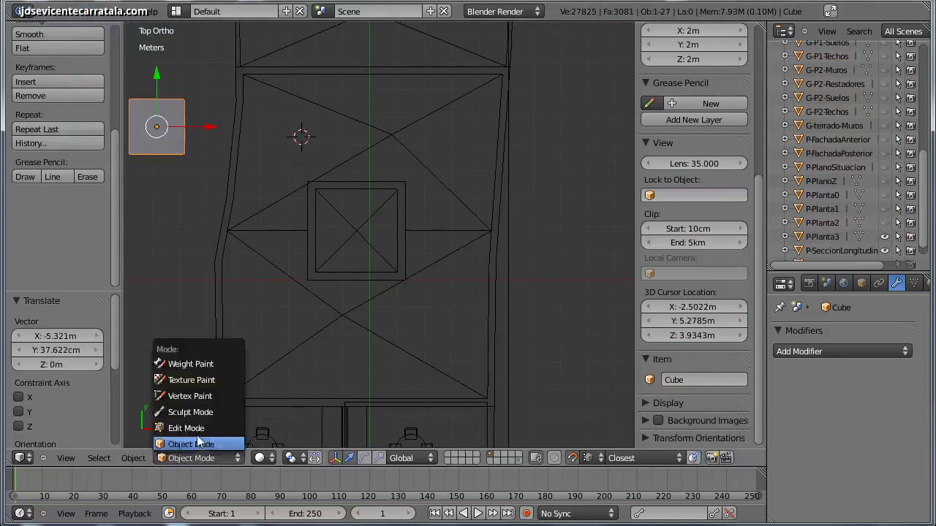
{"action": "left_click", "coordinate": [192, 428]}
Place the first outline vertex on the top-left corner and extrude vertices down the left wall
{"action": "key", "text": "a"}
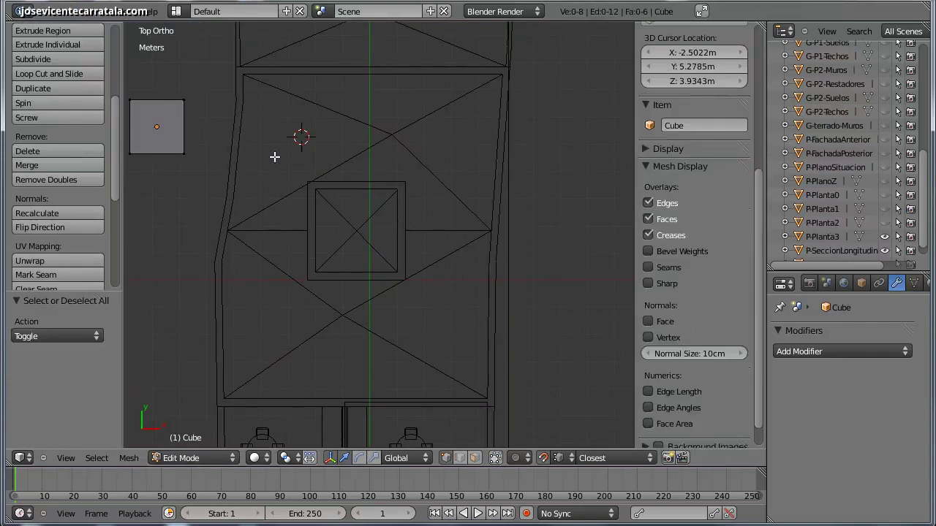
{"action": "left_click", "coordinate": [274, 143], "text": "ctrl"}
{"action": "key", "text": "g"}
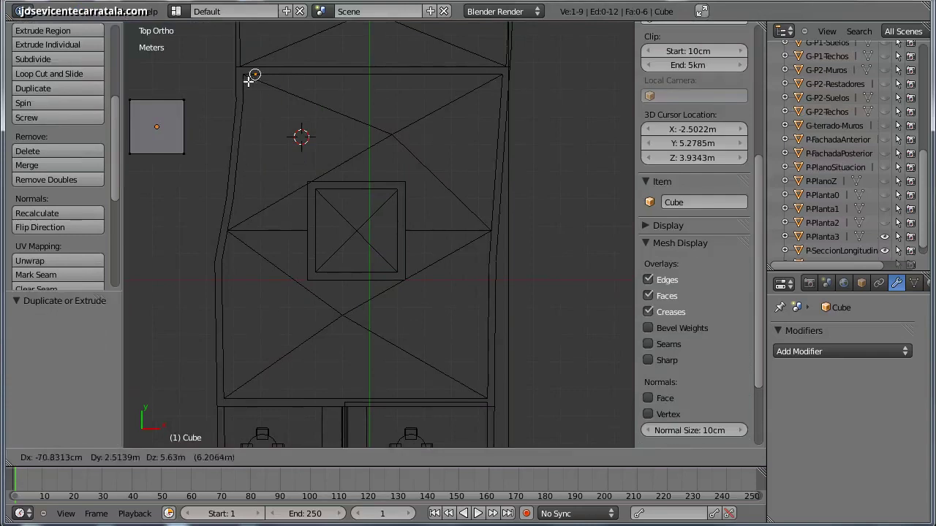
{"action": "left_click", "coordinate": [242, 75]}
{"action": "key", "text": "e"}
{"action": "left_click", "coordinate": [243, 100]}
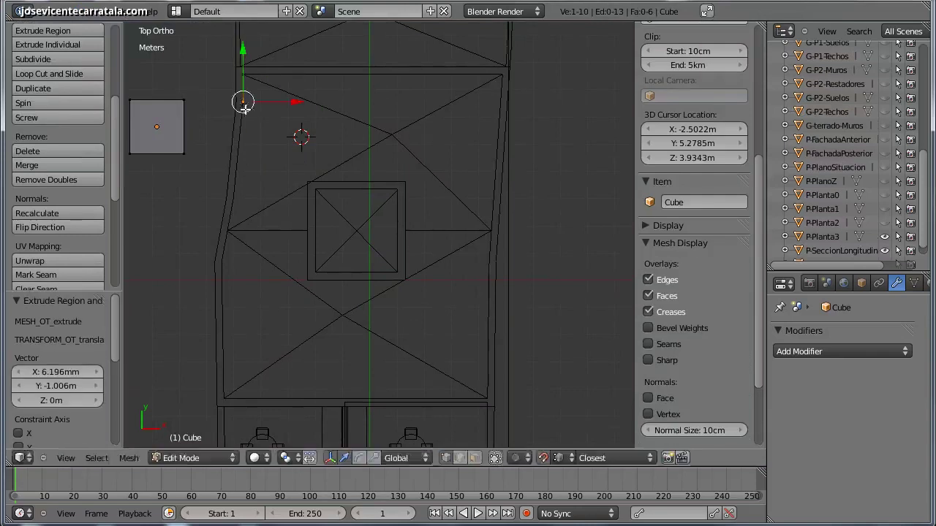
{"action": "key", "text": "e"}
{"action": "left_click", "coordinate": [239, 158]}
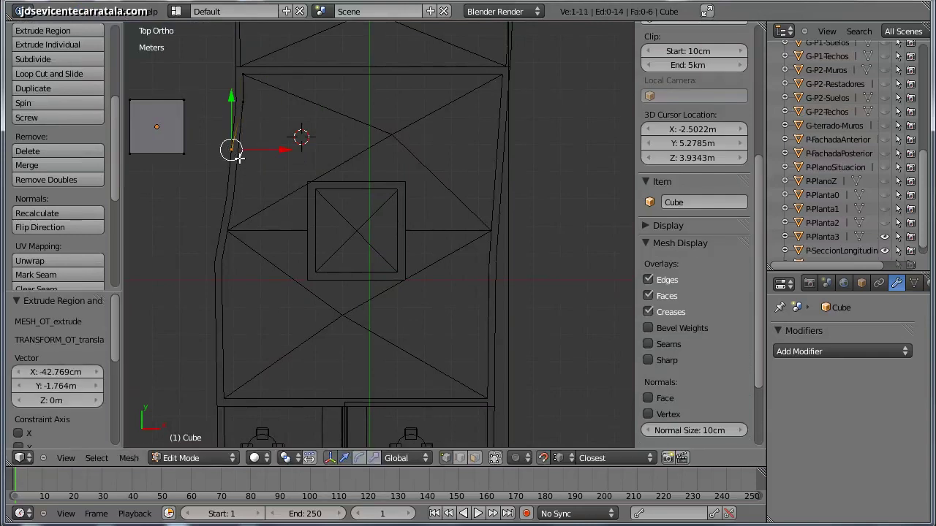
{"action": "key", "text": "g"}
{"action": "left_click", "coordinate": [240, 151]}
Continue the outline down to the left wall's bend and the bottom-left corner
{"action": "key", "text": "e"}
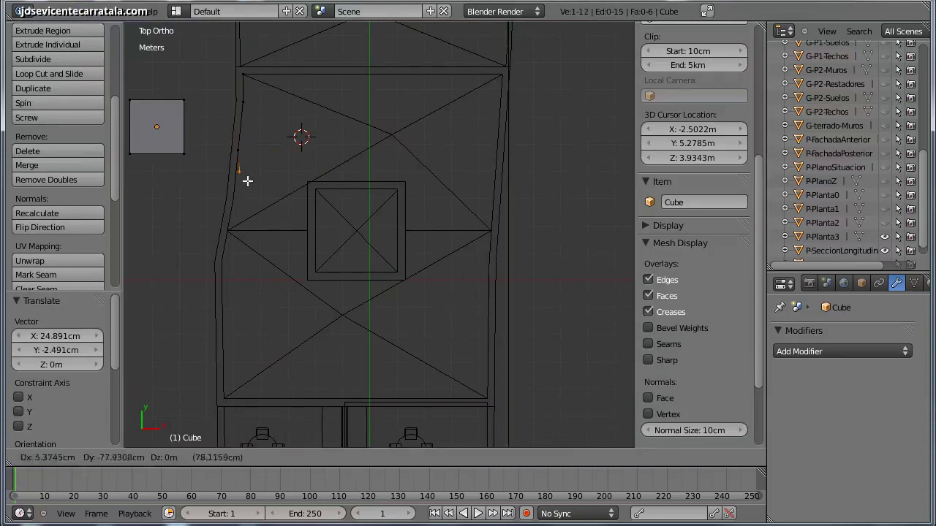
{"action": "left_click", "coordinate": [240, 197]}
{"action": "key", "text": "e"}
{"action": "left_click", "coordinate": [220, 261]}
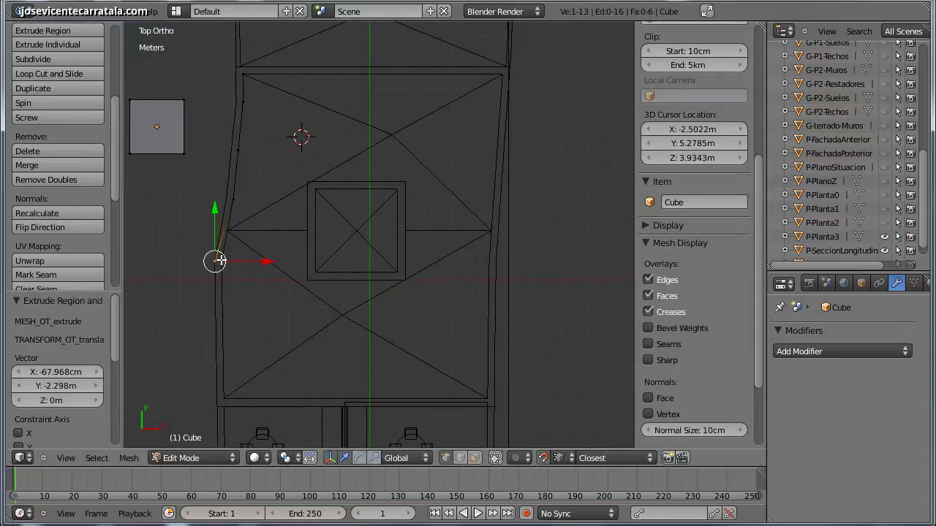
{"action": "key", "text": "g"}
{"action": "left_click", "coordinate": [232, 264]}
{"action": "key", "text": "e"}
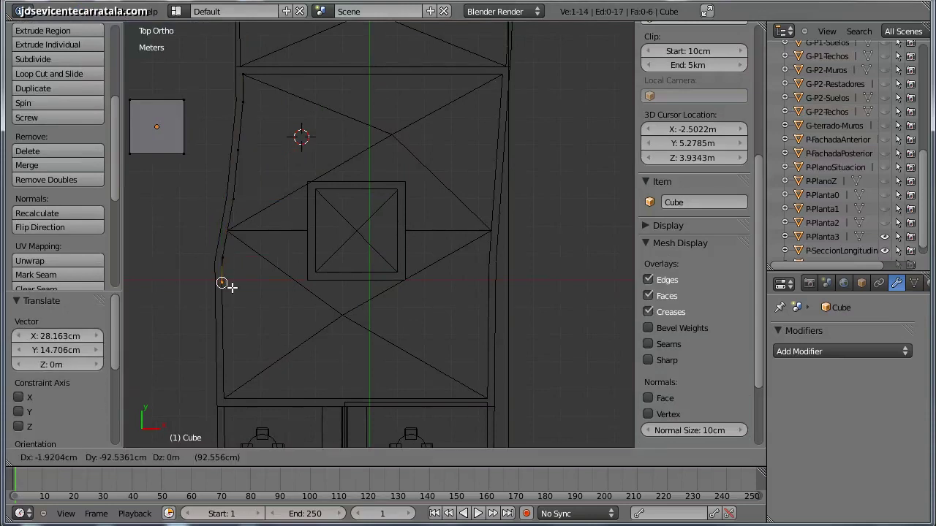
{"action": "left_click", "coordinate": [222, 281]}
Extrude the outline along the bottom edge and up the right wall, closing it at the top-left corner
{"action": "key", "text": "e"}
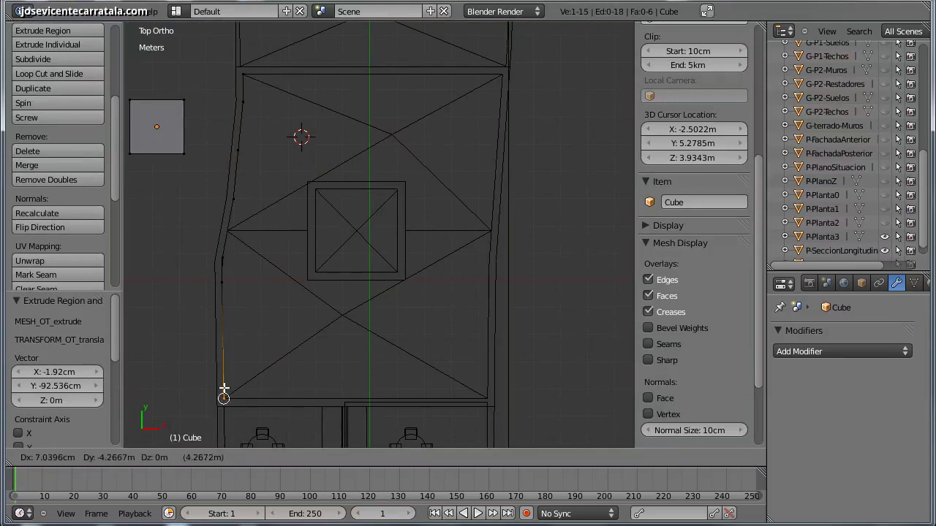
{"action": "left_click", "coordinate": [224, 399]}
{"action": "key", "text": "e"}
{"action": "left_click", "coordinate": [487, 399]}
{"action": "key", "text": "e"}
{"action": "left_click", "coordinate": [487, 279]}
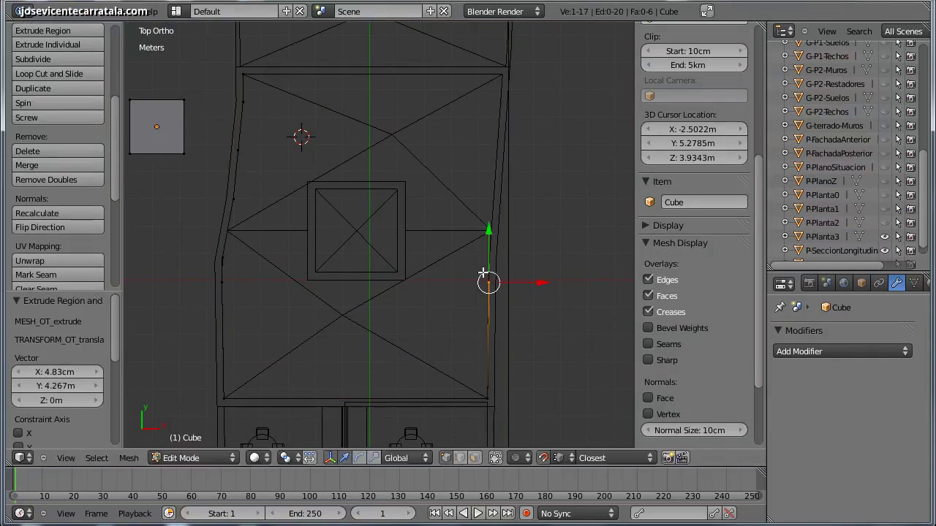
{"action": "key", "text": "e"}
{"action": "left_click", "coordinate": [488, 260]}
{"action": "key", "text": "e"}
{"action": "left_click", "coordinate": [492, 209]}
{"action": "key", "text": "e"}
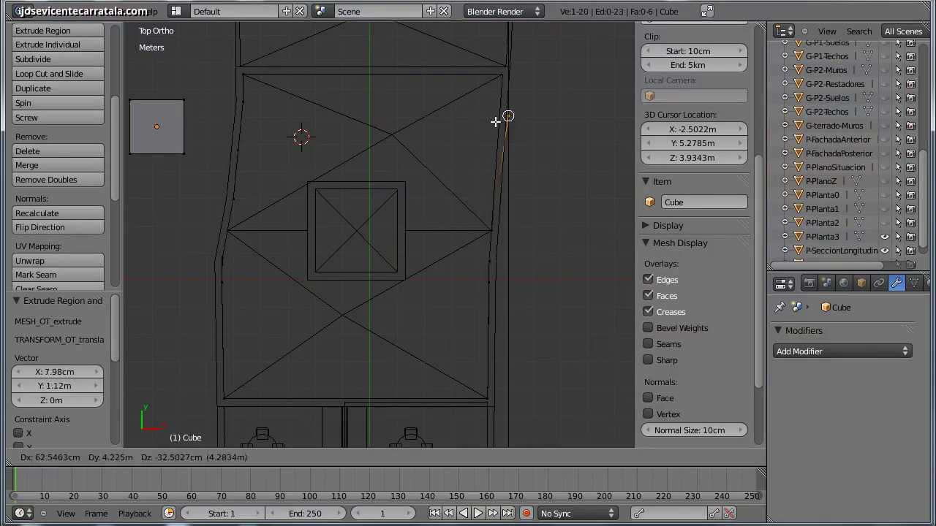
{"action": "left_click", "coordinate": [497, 130]}
{"action": "key", "text": "e"}
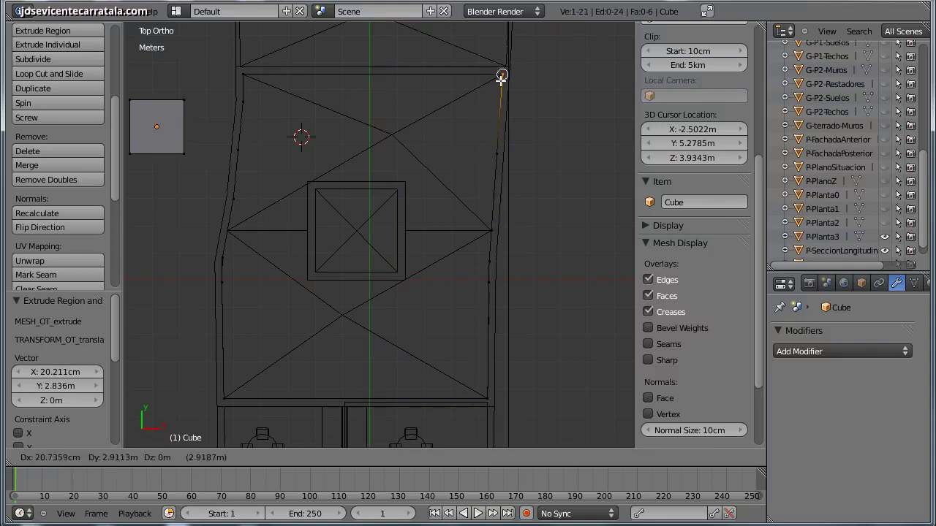
{"action": "left_click", "coordinate": [503, 74]}
{"action": "key", "text": "e"}
{"action": "left_click", "coordinate": [242, 74]}
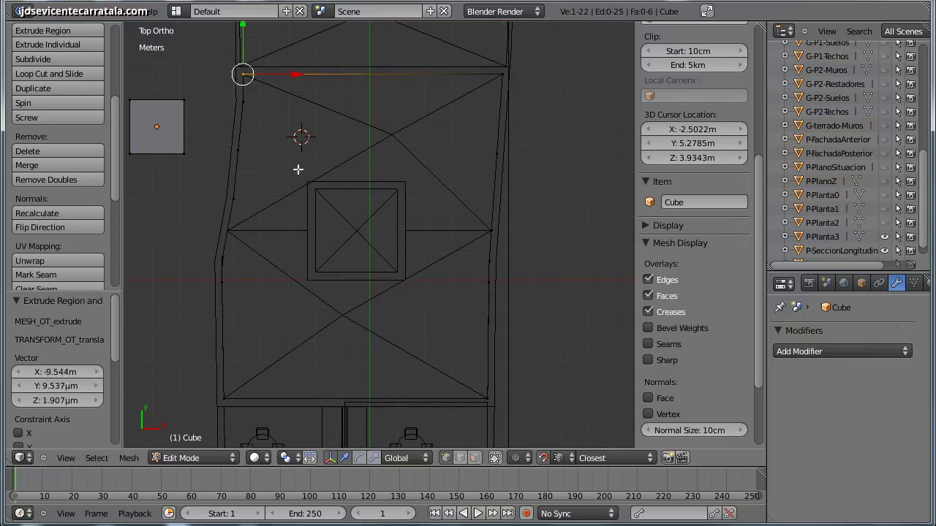
Trace the central square opening as a closed four-corner vertex outline
{"action": "key", "text": "a"}
{"action": "right_click", "coordinate": [327, 210], "text": "ctrl"}
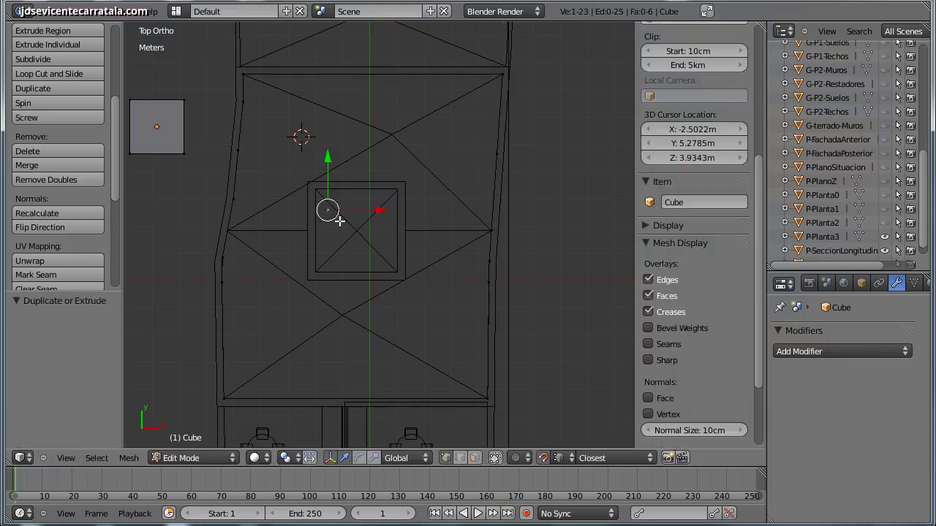
{"action": "key", "text": "g"}
{"action": "left_click", "coordinate": [307, 183]}
{"action": "key", "text": "e"}
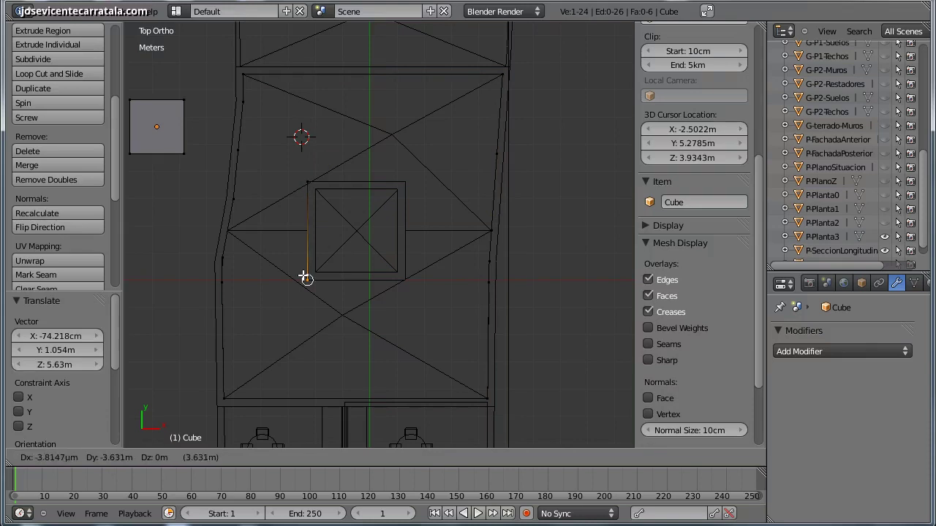
{"action": "left_click", "coordinate": [305, 278]}
{"action": "key", "text": "e"}
{"action": "left_click", "coordinate": [403, 279]}
{"action": "key", "text": "e"}
{"action": "left_click", "coordinate": [406, 182]}
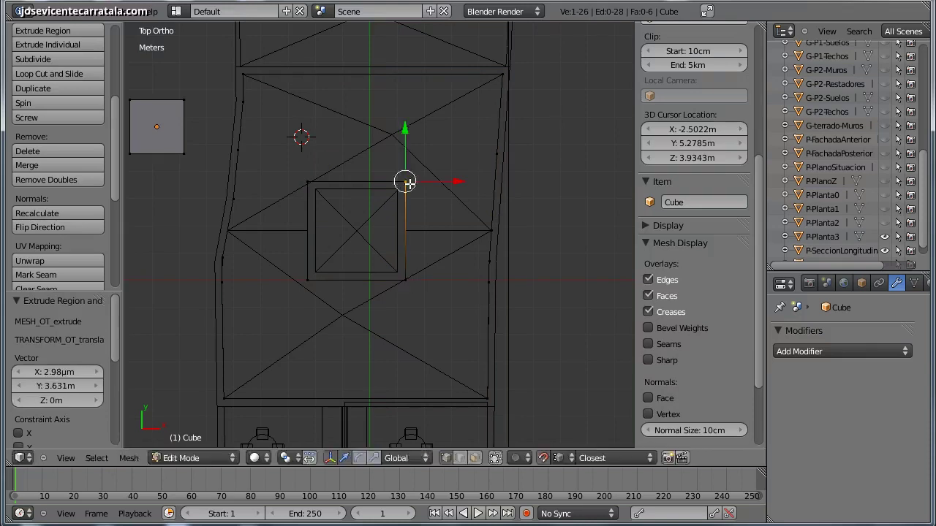
{"action": "key", "text": "e"}
{"action": "left_click", "coordinate": [307, 181]}
Select the small leftover square from the original cube and delete its vertices
{"action": "key", "text": "a"}
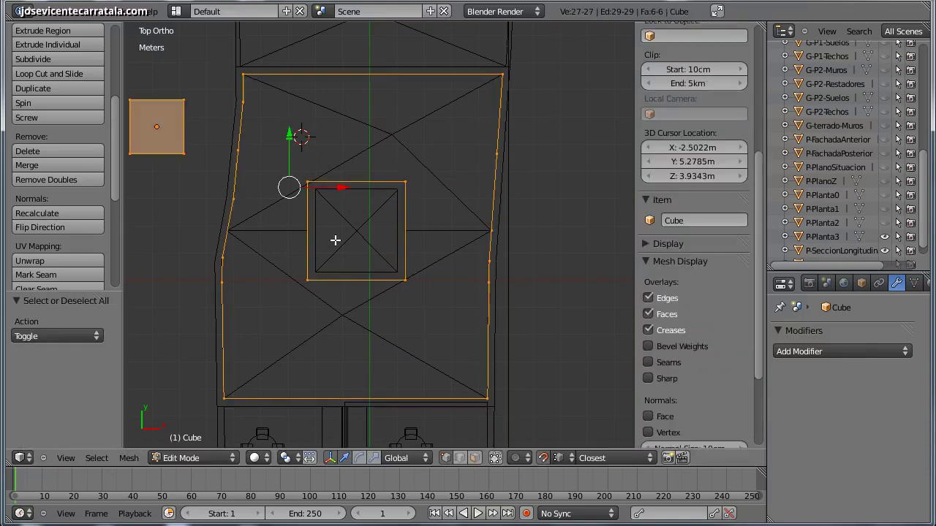
{"action": "key", "text": "a"}
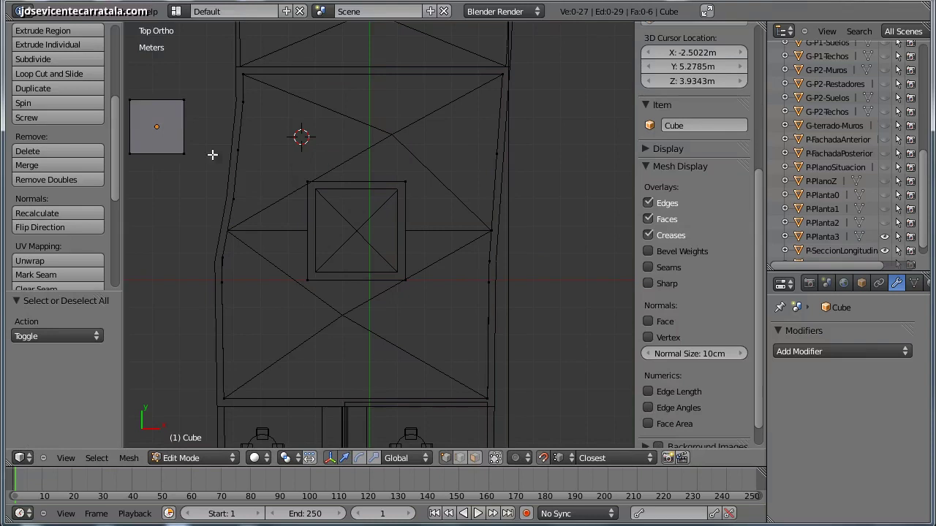
{"action": "key", "text": "l"}
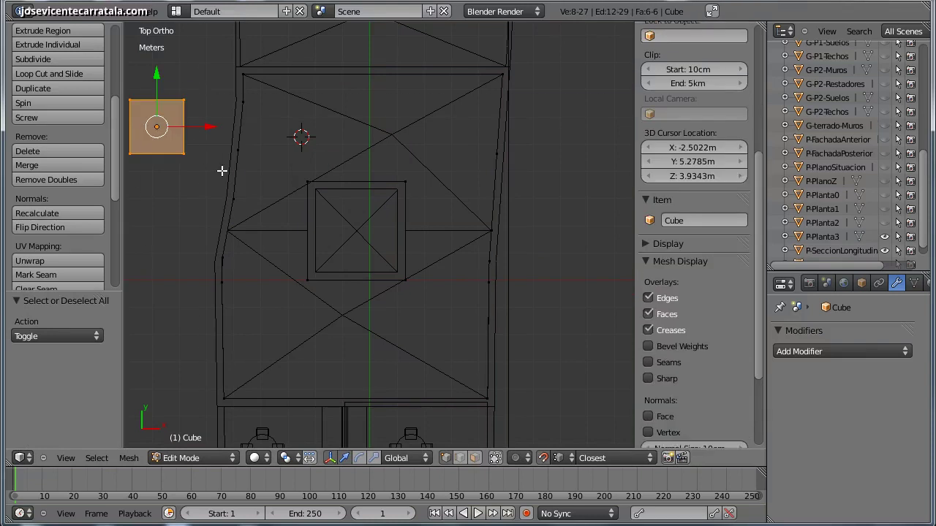
{"action": "key", "text": "x"}
{"action": "left_click", "coordinate": [222, 173]}
Merge the 2 duplicate vertices, fill the outlines with faces, and return to Object Mode
{"action": "key", "text": "l"}
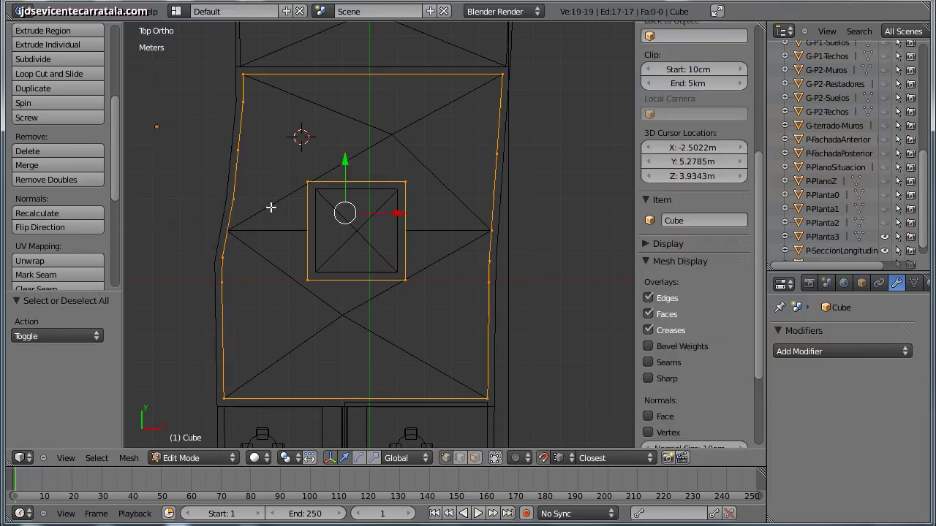
{"action": "left_click", "coordinate": [55, 182]}
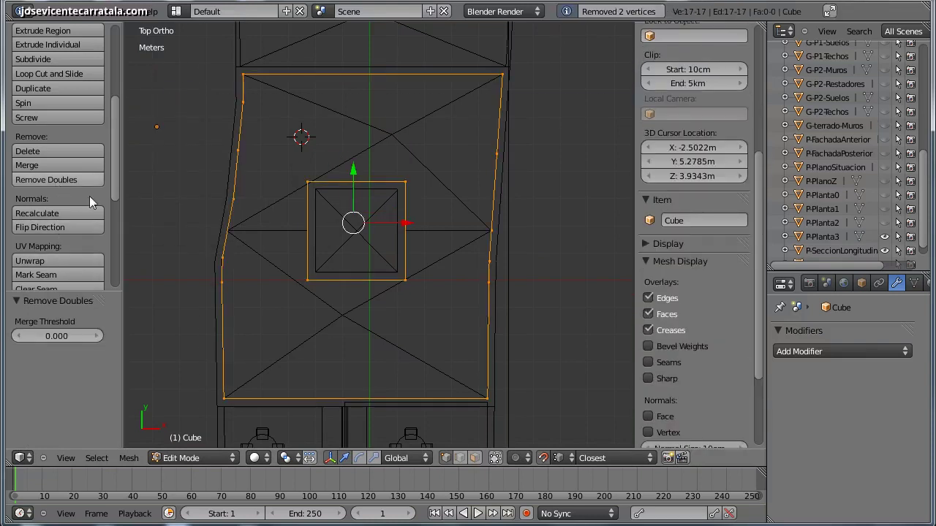
{"action": "key", "text": "ctrl+f"}
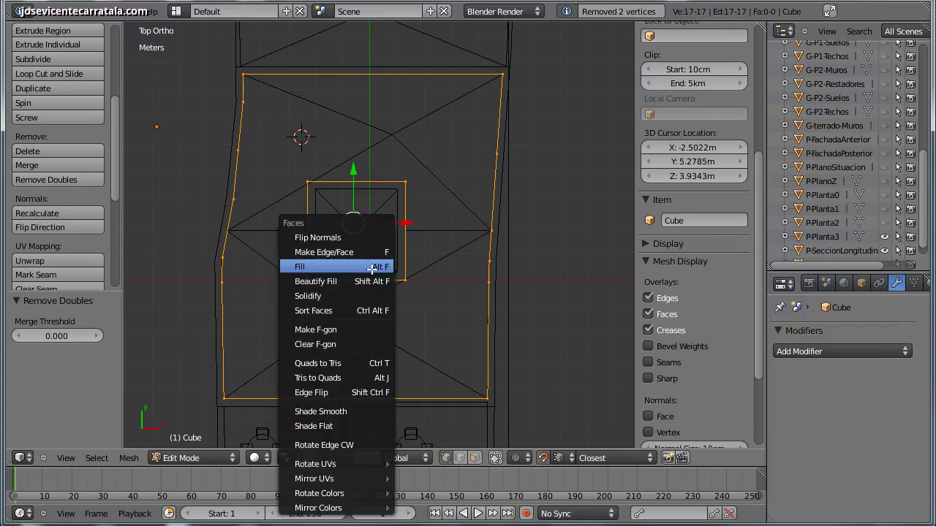
{"action": "left_click", "coordinate": [371, 269]}
{"action": "key", "text": "Tab"}
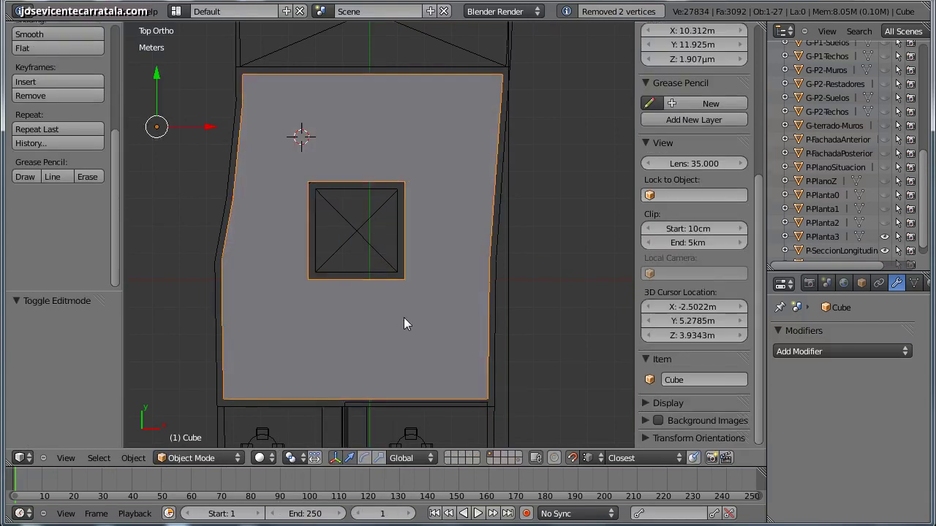
{"action": "mouse_move", "coordinate": [405, 322]}
{"action": "middle_mouse_down"}
{"action": "mouse_move", "coordinate": [414, 263]}
{"action": "mouse_move", "coordinate": [536, 402]}
{"action": "middle_mouse_up"}
{"action": "type", "text": "G-Terrado-Suel"}
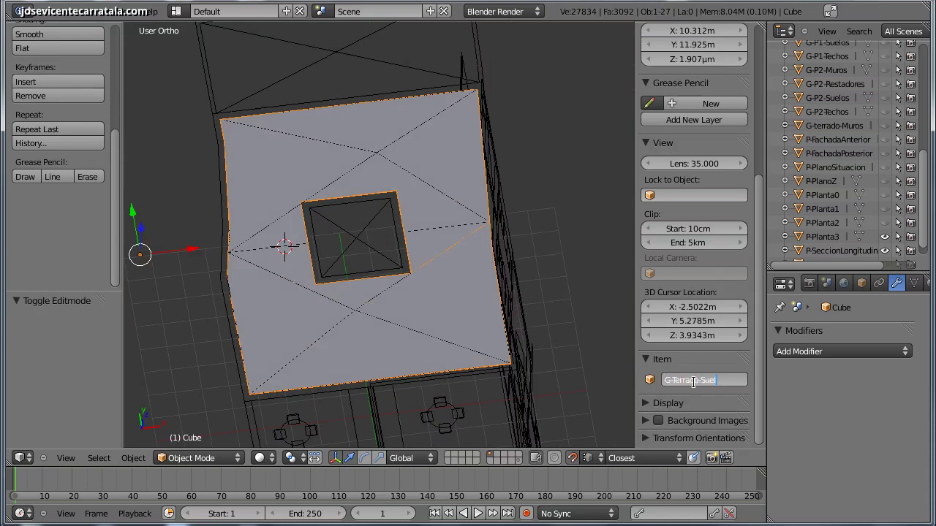
Finish naming the slab G-Terrado-Suelo, then unhide the G-terrado-Muros walls in the Outliner
{"action": "type", "text": "o"}
{"action": "key", "text": "Return"}
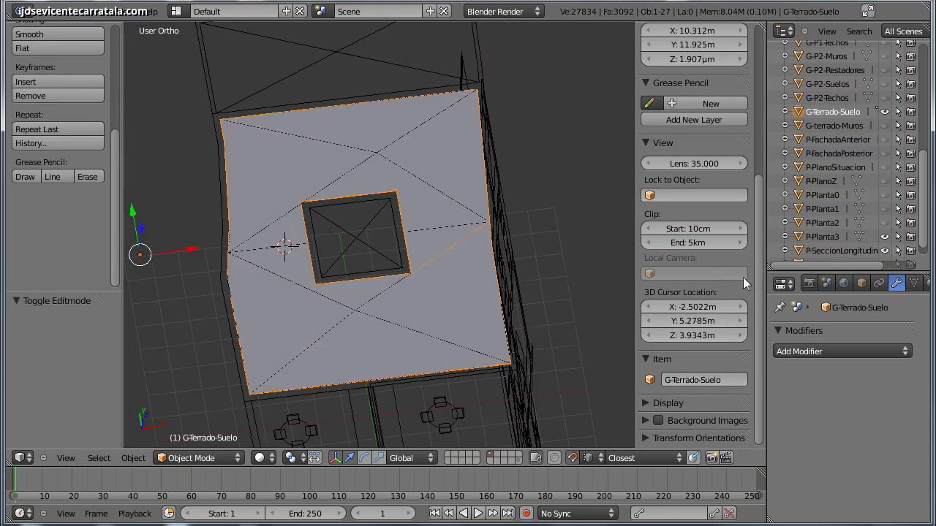
{"action": "left_click", "coordinate": [589, 211]}
{"action": "scroll", "coordinate": [534, 271], "scroll_direction": "down", "scroll_amount": 2}
{"action": "mouse_move", "coordinate": [535, 269]}
{"action": "middle_mouse_down"}
{"action": "mouse_move", "coordinate": [549, 265]}
{"action": "mouse_move", "coordinate": [591, 203]}
{"action": "middle_mouse_up"}
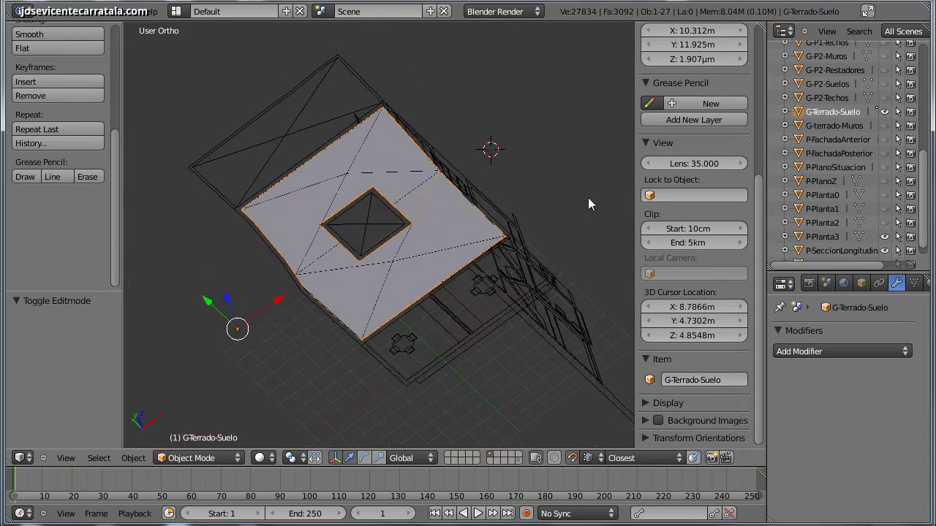
{"action": "left_click", "coordinate": [884, 125]}
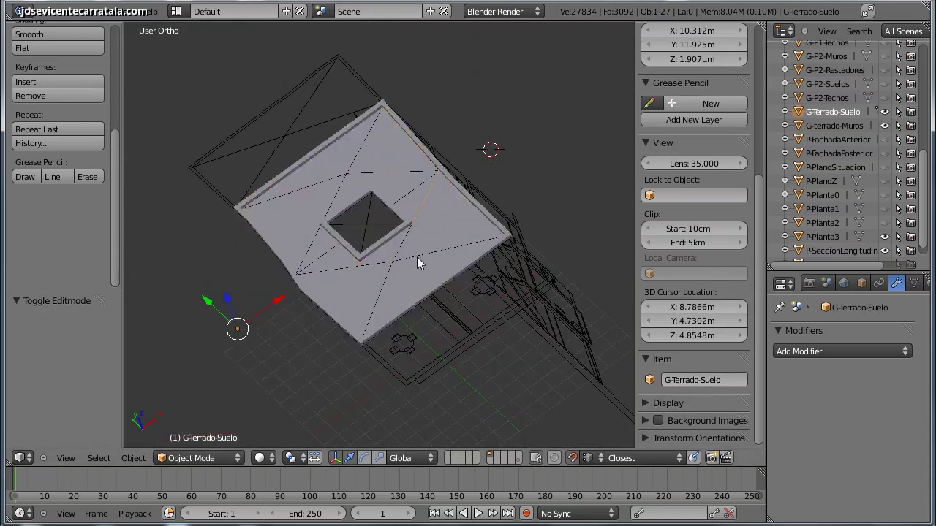
{"action": "scroll", "coordinate": [427, 267], "scroll_direction": "up", "scroll_amount": 3}
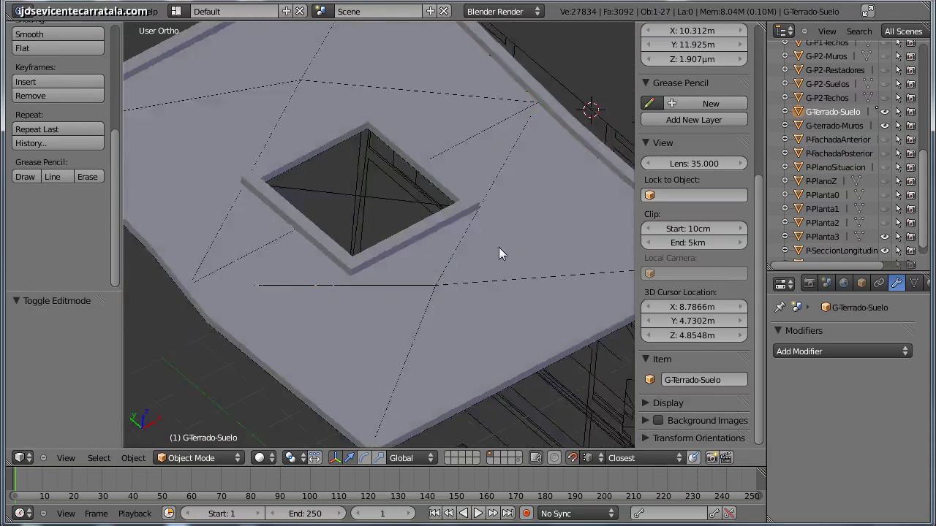